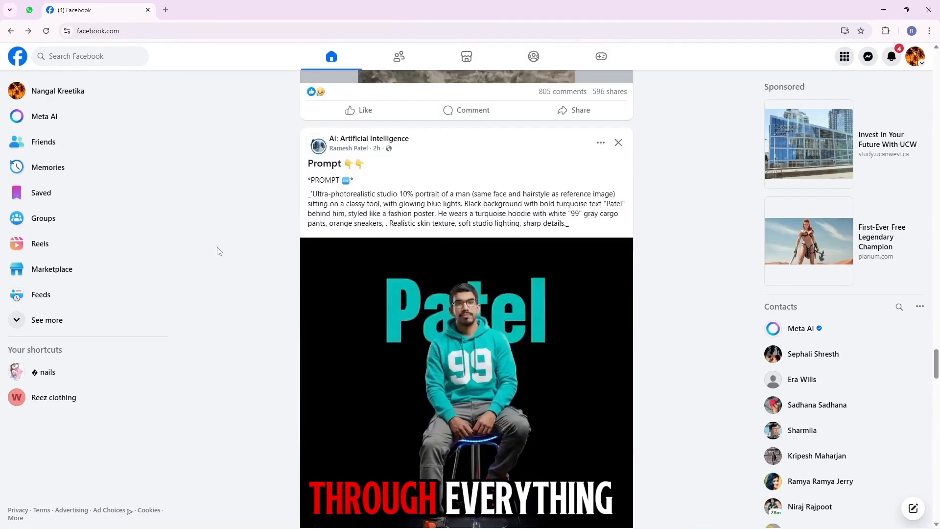
# Open the nails Page from the shortcuts and look through its intro, photos and posts.
pyautogui.click(55, 376)
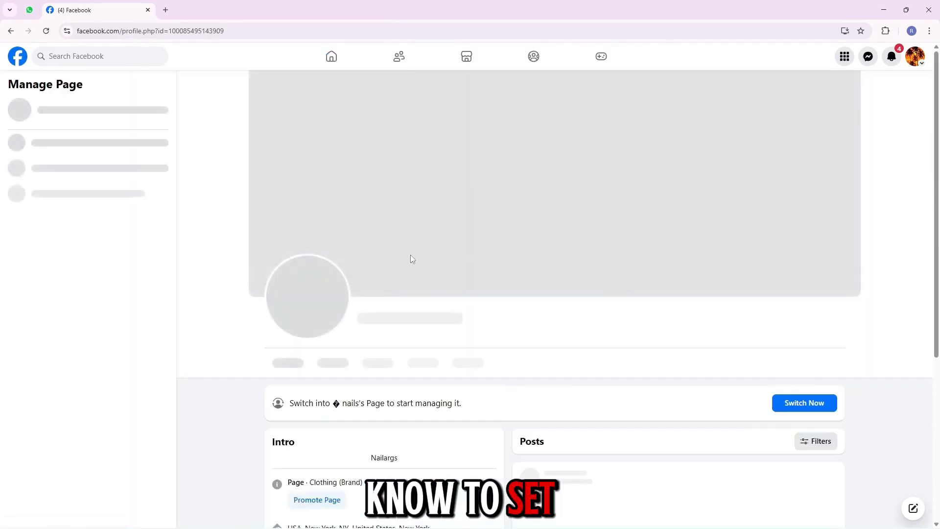
pyautogui.scroll(-6, 436, 279)
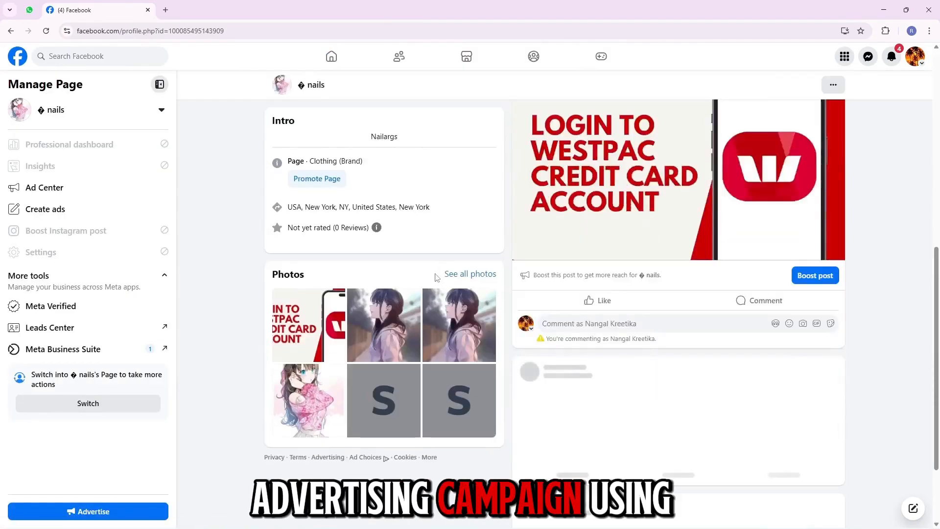
pyautogui.scroll(6, 436, 277)
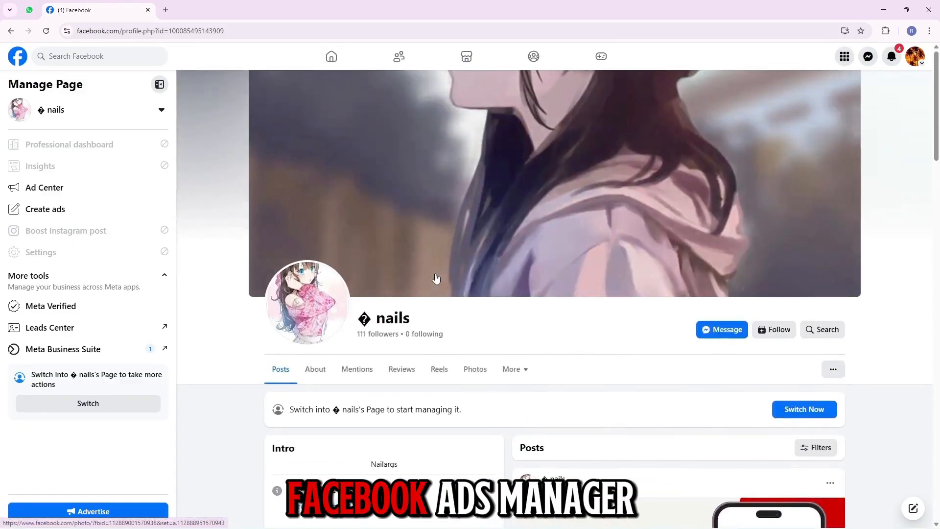
pyautogui.scroll(-7, 435, 278)
pyautogui.scroll(7, 436, 278)
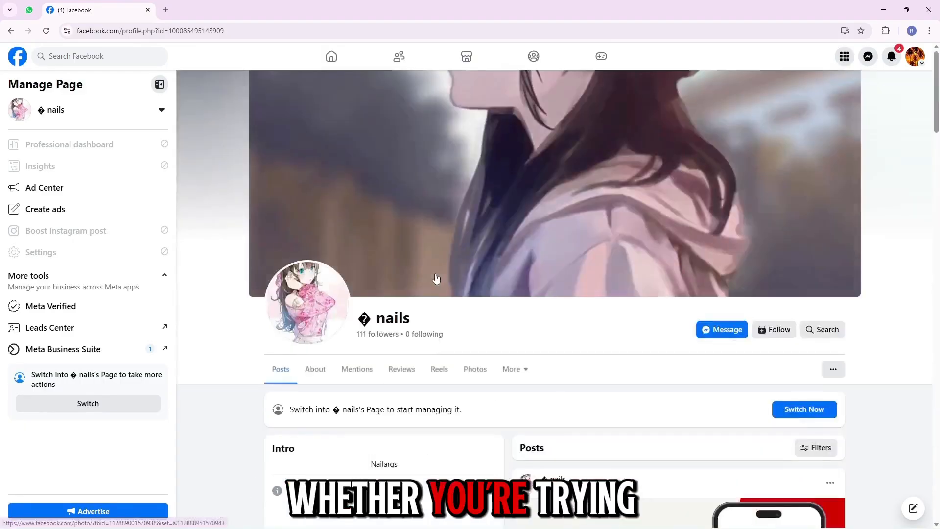
pyautogui.scroll(-4, 905, 186)
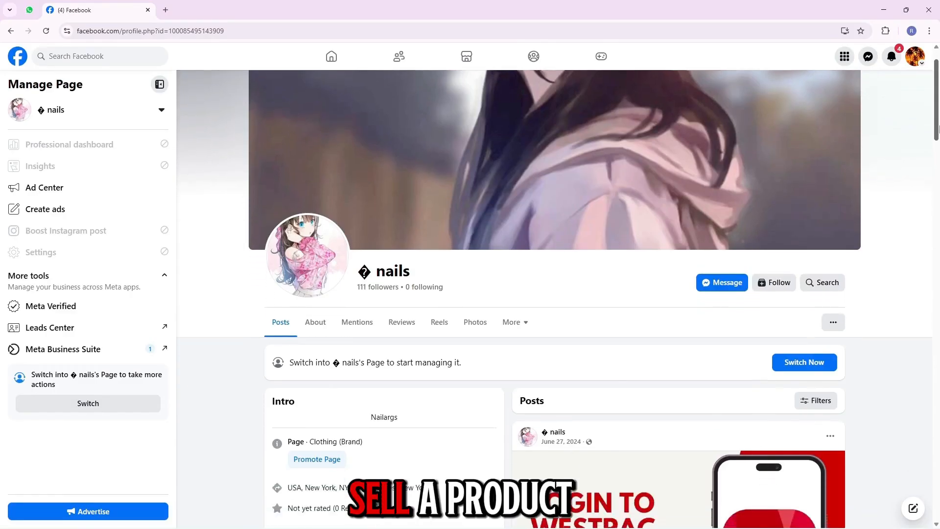
pyautogui.scroll(-3, 893, 215)
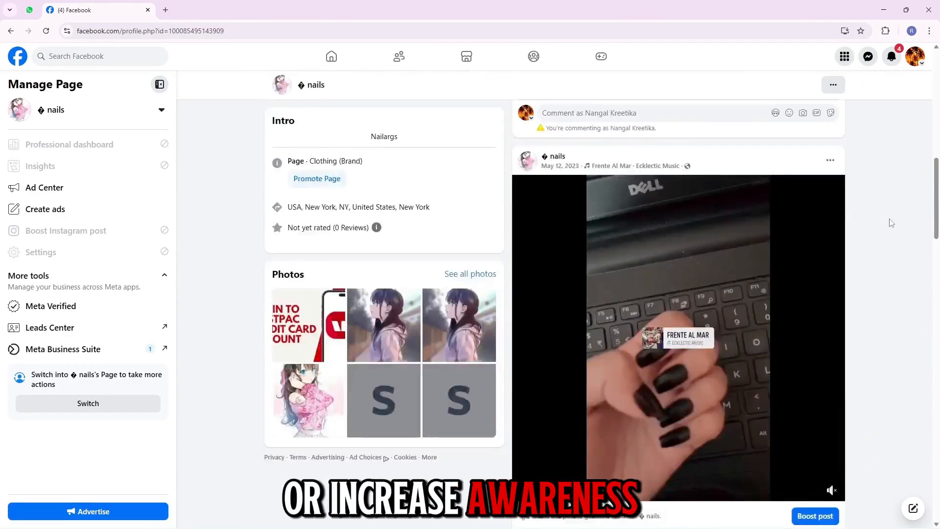
pyautogui.scroll(-15, 891, 223)
pyautogui.scroll(-8, 635, 275)
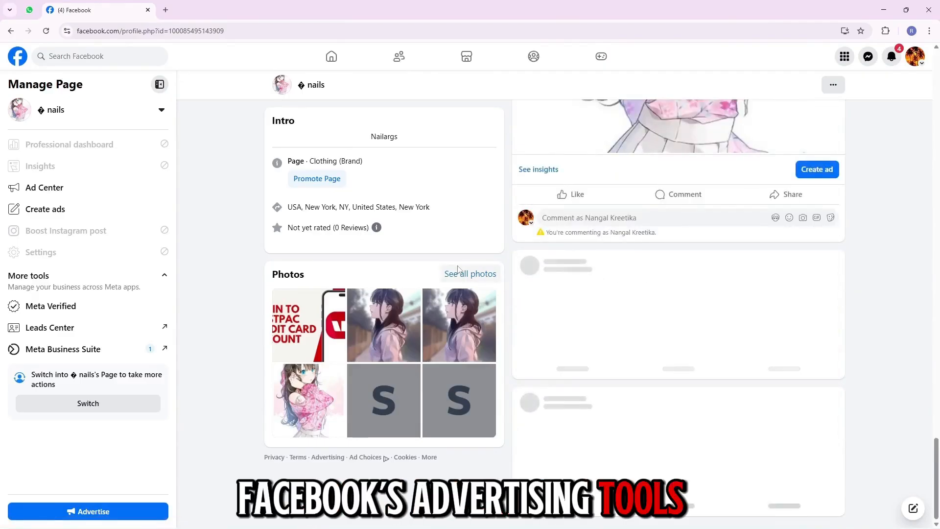
pyautogui.scroll(15, 455, 255)
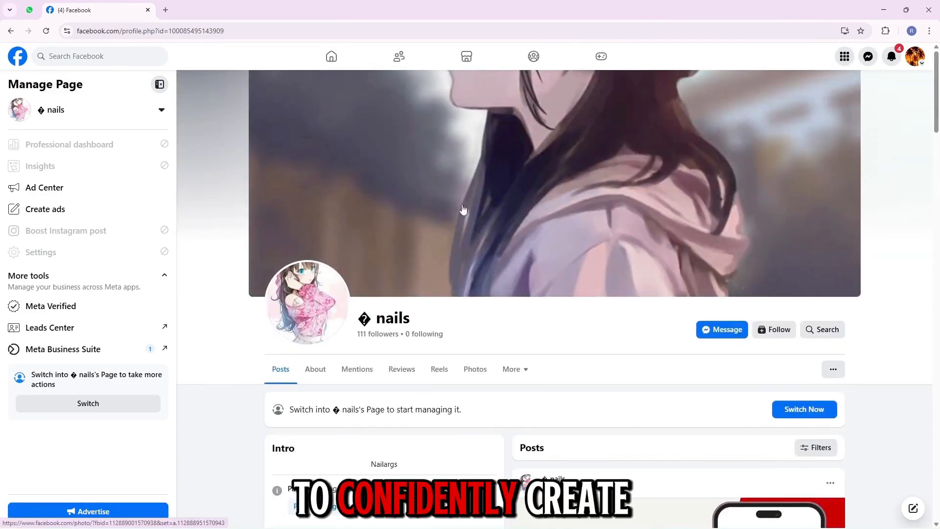
pyautogui.scroll(-6, 462, 209)
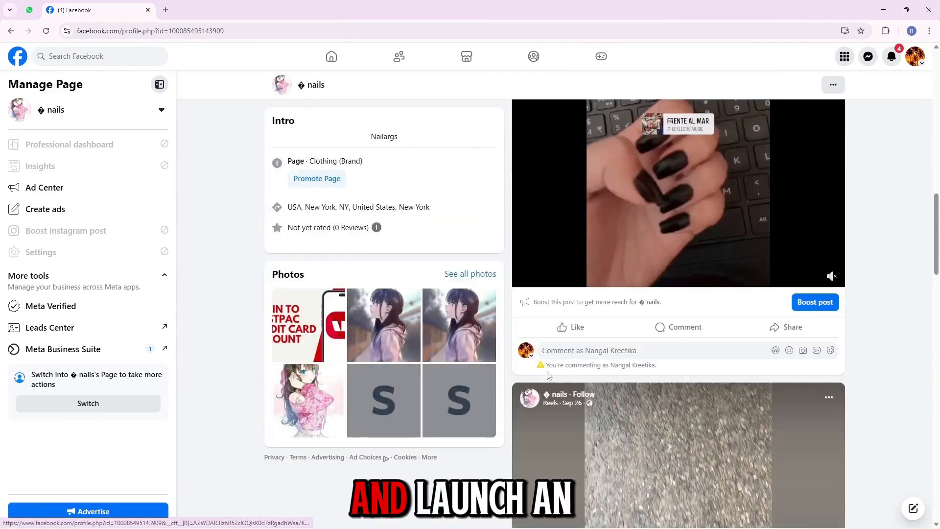
pyautogui.scroll(-5, 456, 364)
pyautogui.scroll(12, 460, 352)
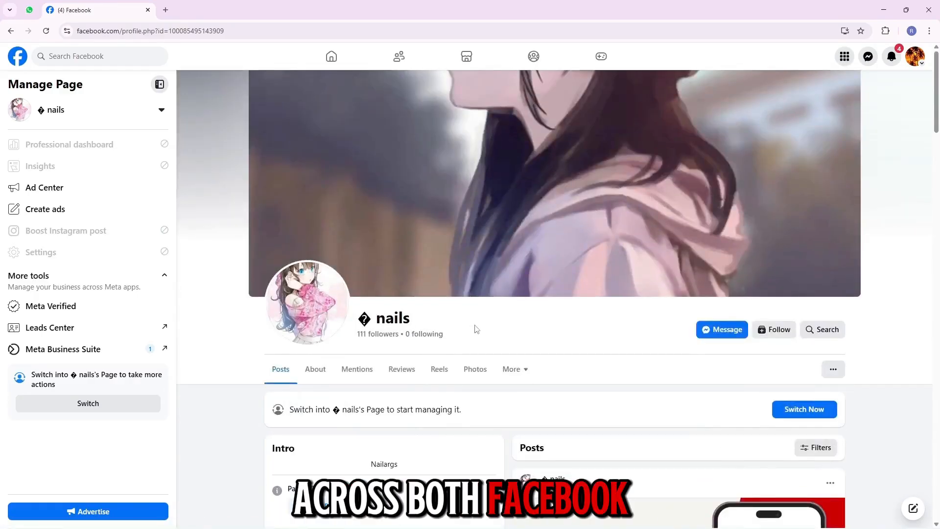
pyautogui.scroll(-10, 520, 311)
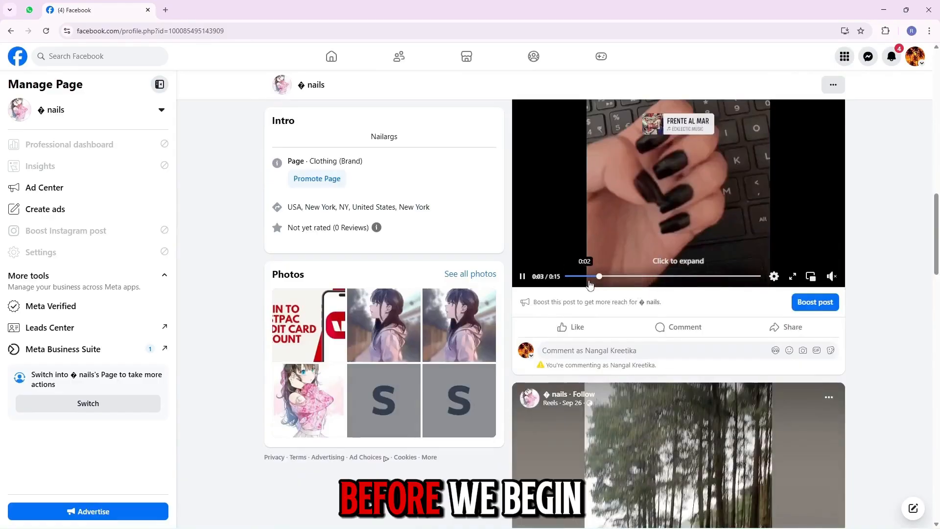
pyautogui.scroll(-6, 597, 301)
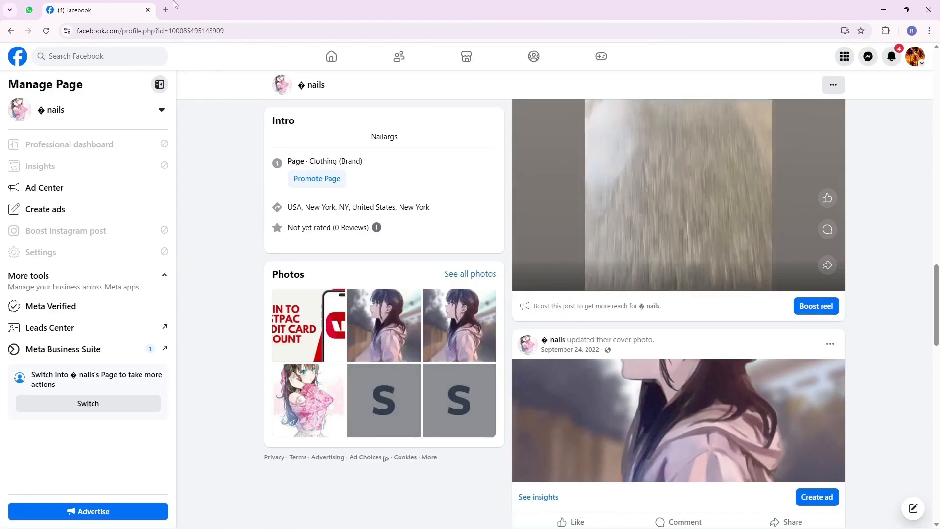
# Open facebook.com/adsmanager in a new browser tab and dismiss the opportunity score pop-up.
pyautogui.hotkey('ctrl', 't')
pyautogui.write('facebook.com/adsmanager.')
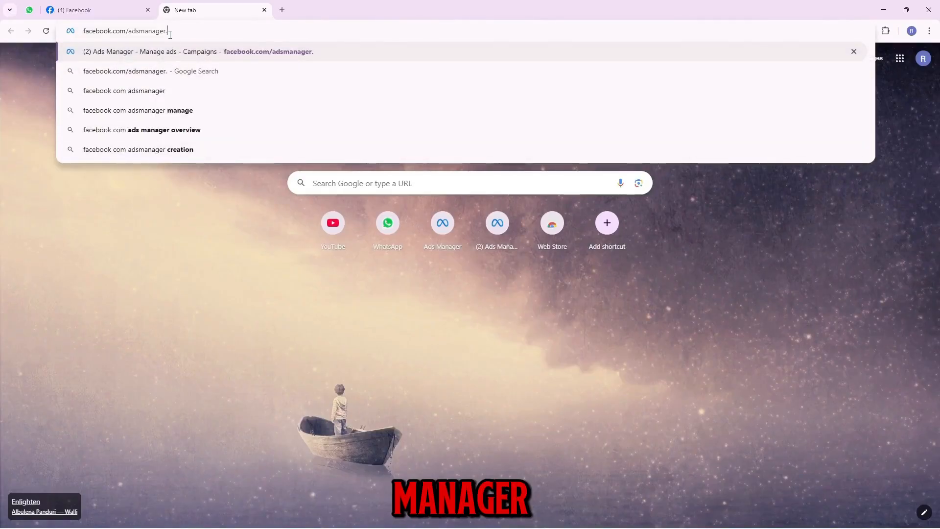
pyautogui.press('BackSpace')
pyautogui.press('BackSpace')
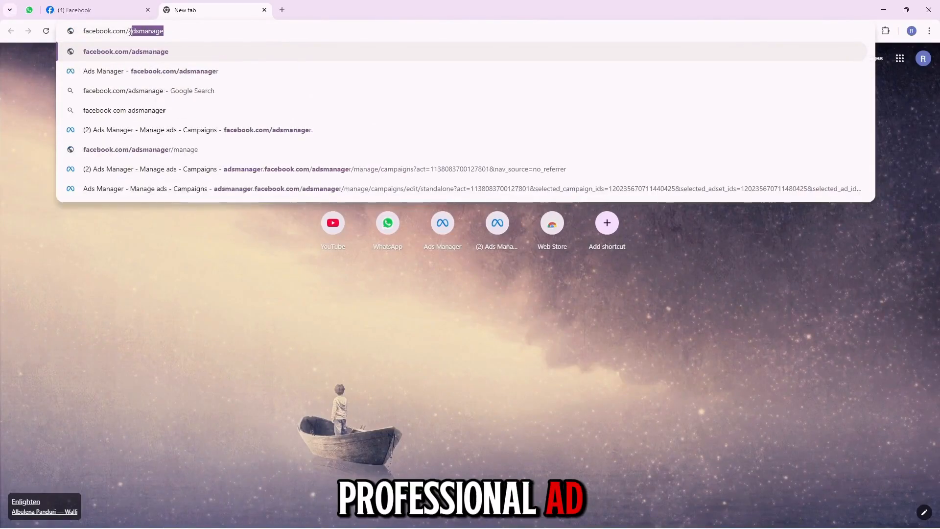
pyautogui.tripleClick(140, 35)
pyautogui.click(140, 34)
pyautogui.click(170, 37)
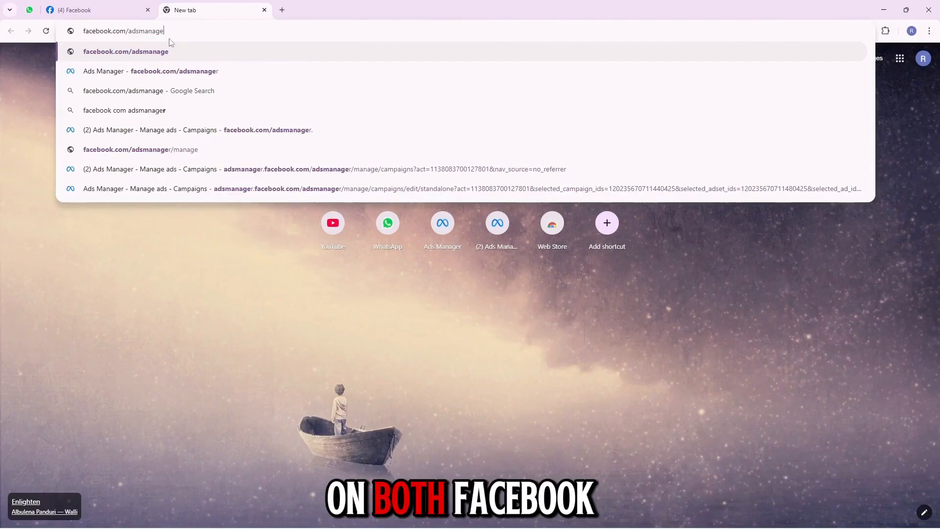
pyautogui.write('r')
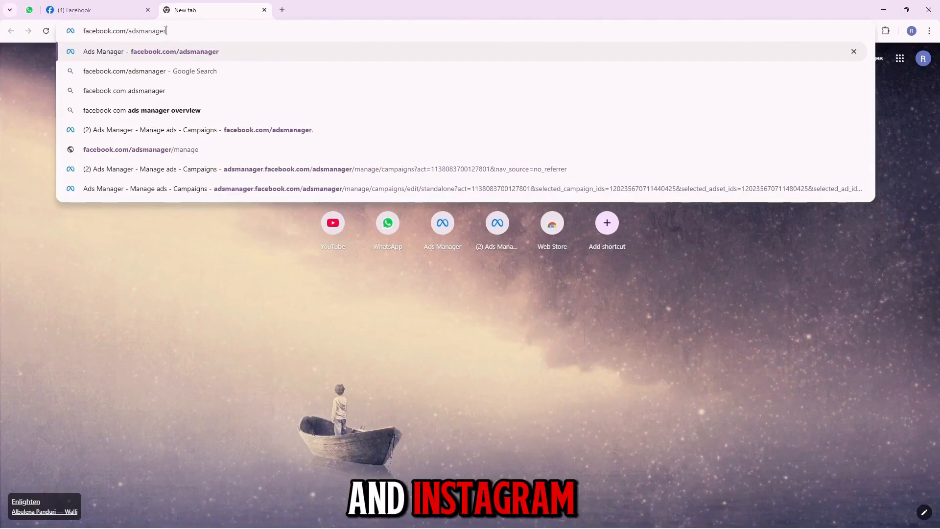
pyautogui.moveTo(85, 30); pyautogui.dragTo(194, 34)
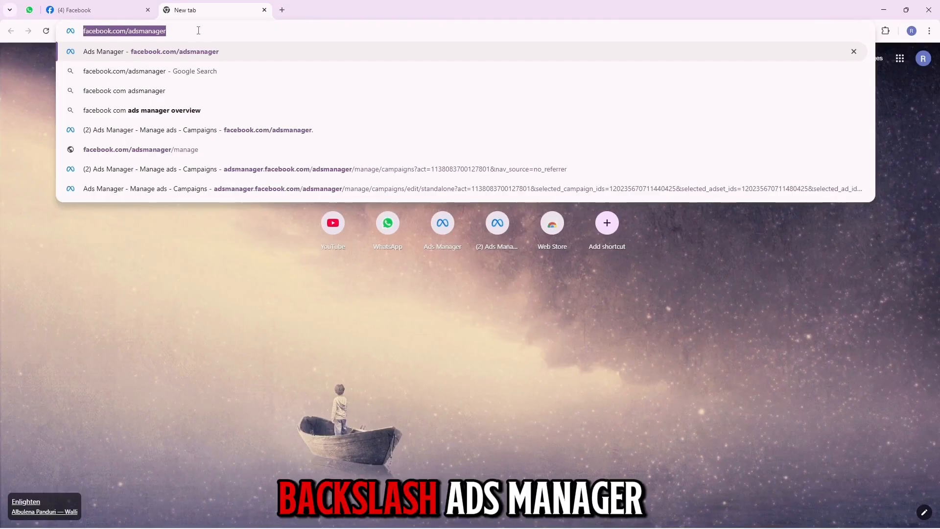
pyautogui.press('Return')
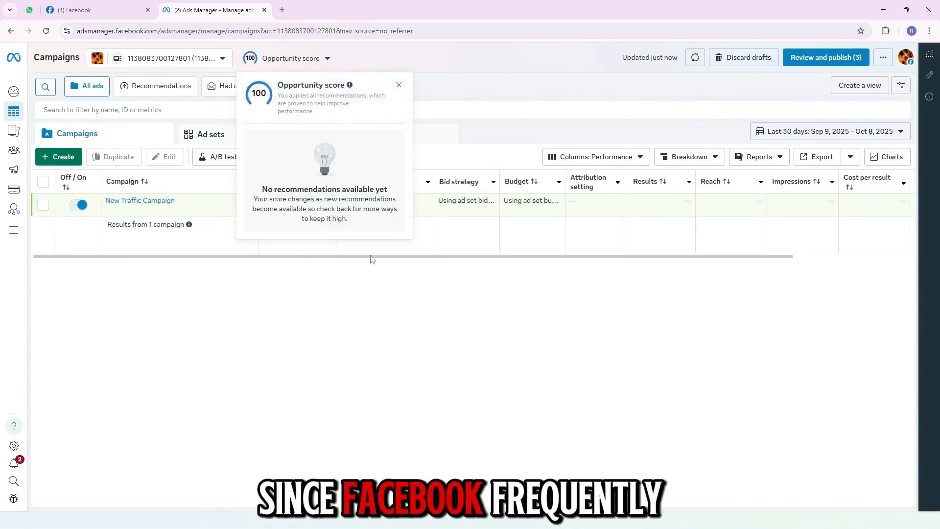
pyautogui.click(400, 85)
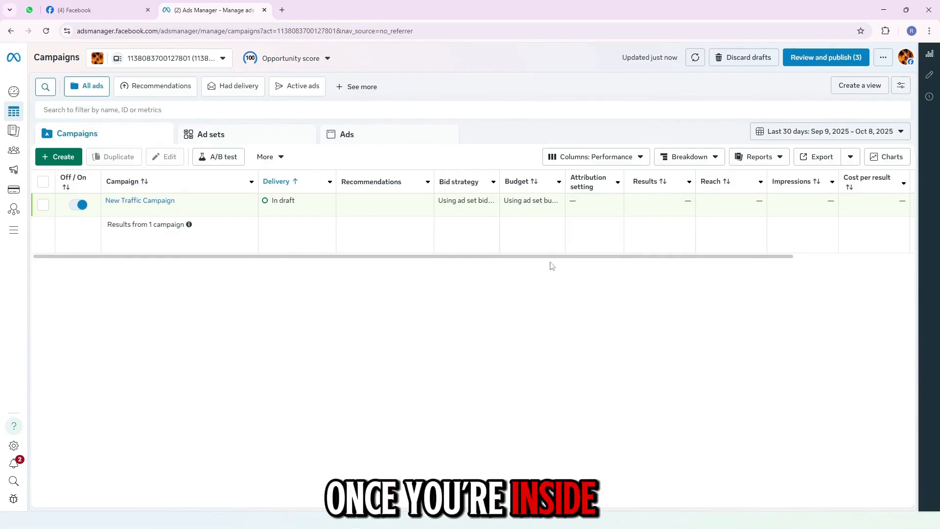
# Create a new campaign with the Traffic objective and the recommended settings setup.
pyautogui.hscroll(3, 642, 243)
pyautogui.hscroll(-3, 604, 251)
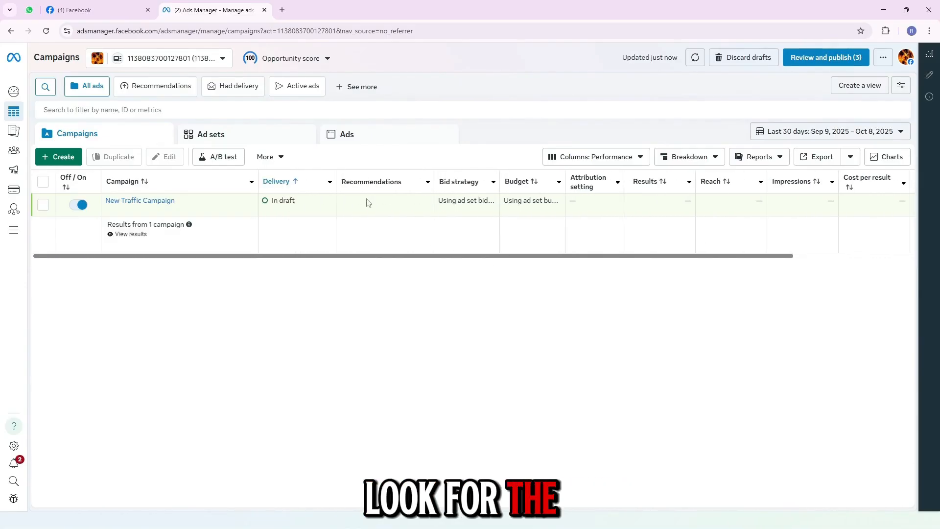
pyautogui.click(54, 160)
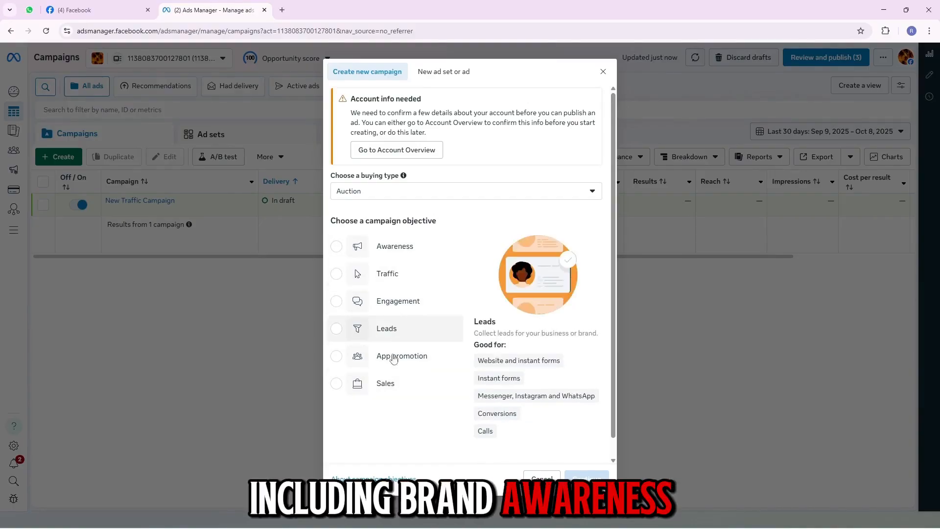
pyautogui.click(338, 275)
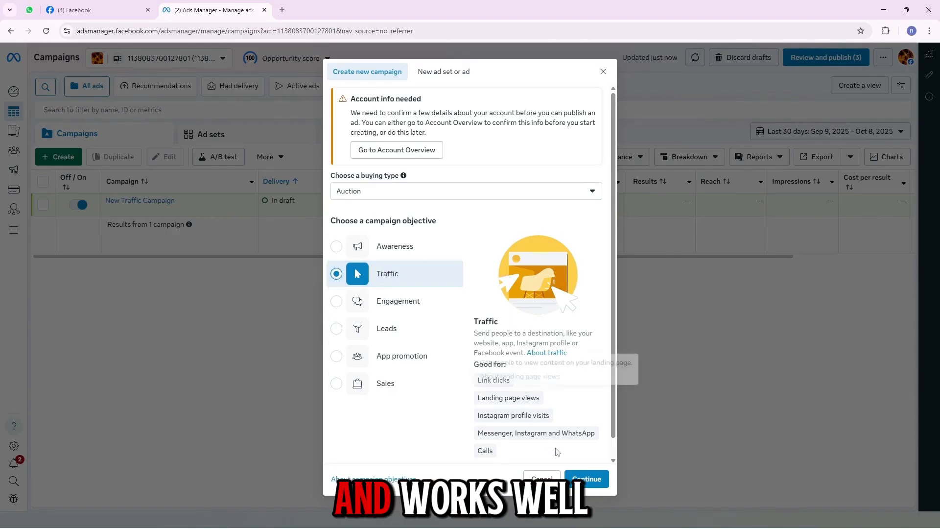
pyautogui.click(587, 478)
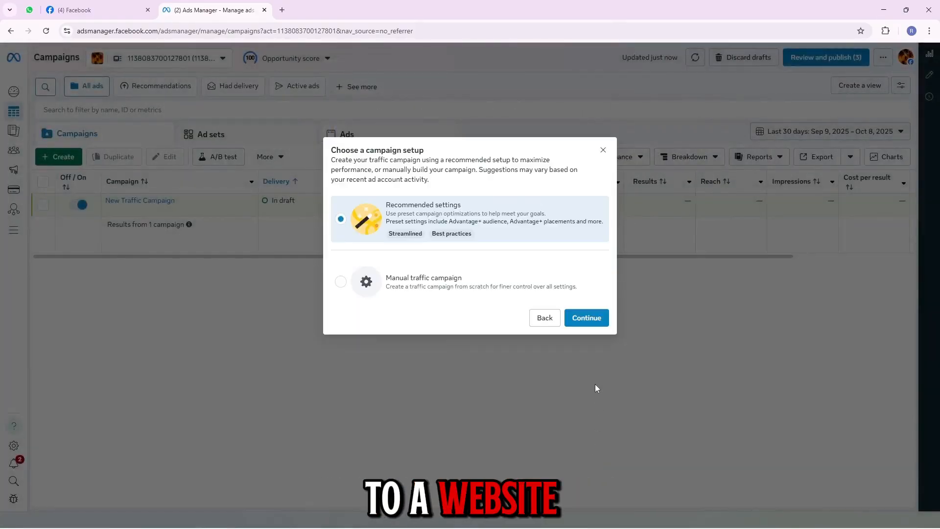
pyautogui.click(583, 321)
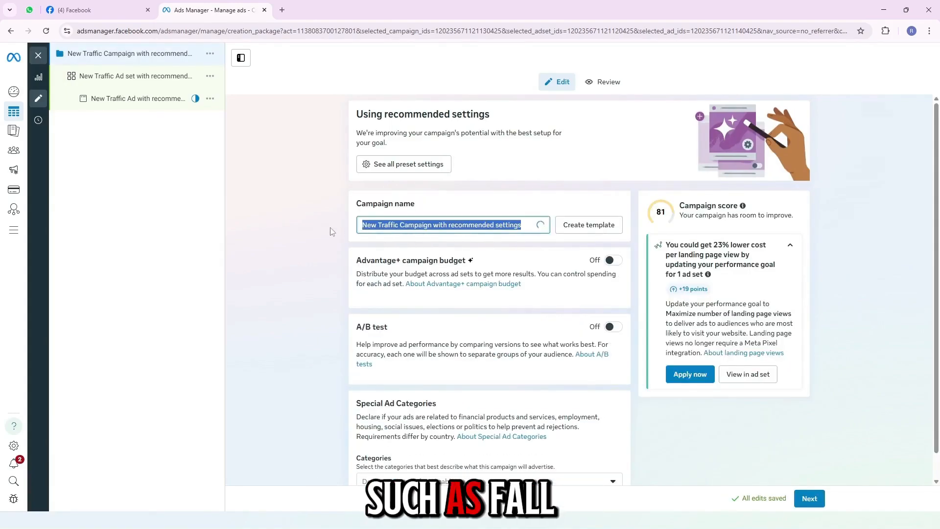
# Name the campaign reezweez and declare its special ad category as Social issues, elections or politics.
pyautogui.press('BackSpace')
pyautogui.write('reezweez')
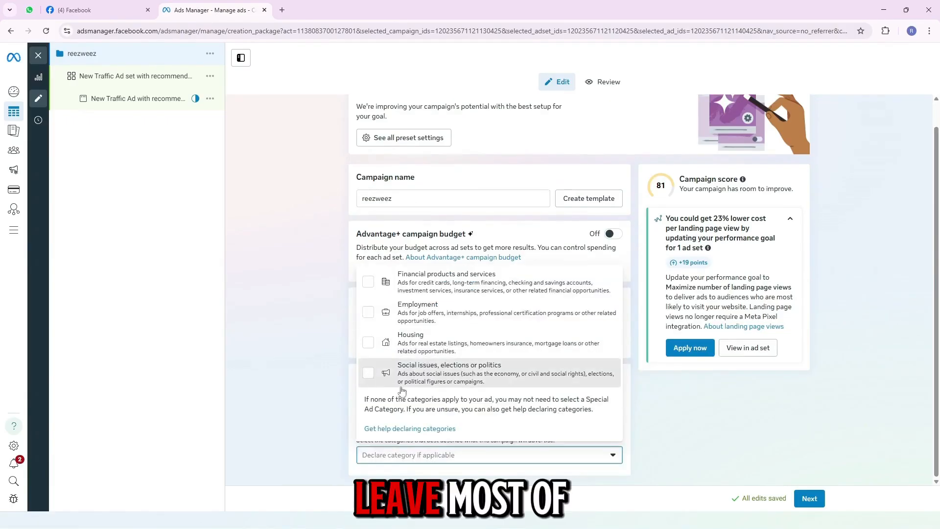
pyautogui.click(399, 384)
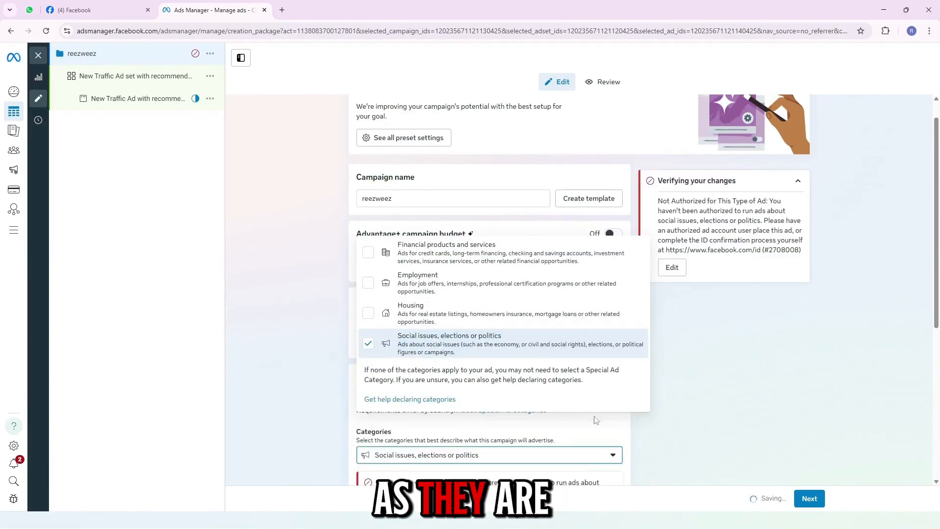
pyautogui.scroll(-6, 610, 401)
pyautogui.scroll(6, 671, 338)
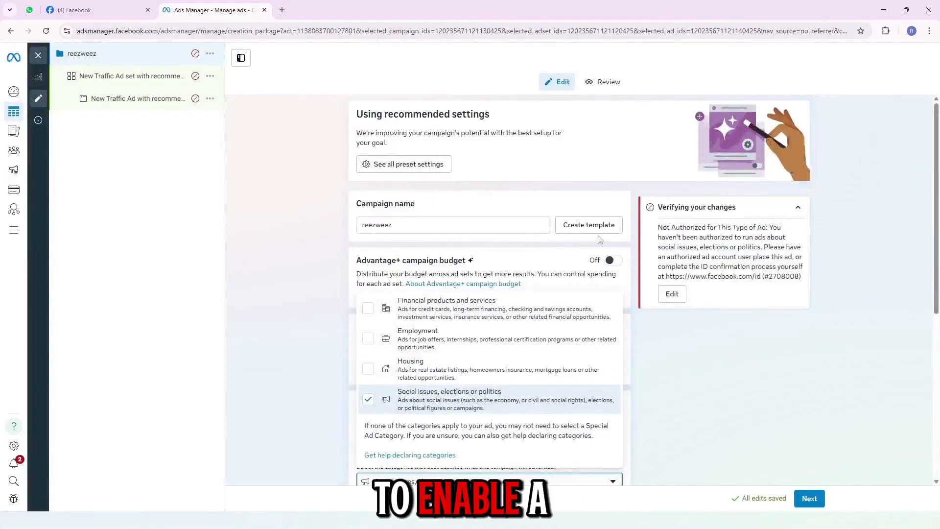
pyautogui.click(662, 394)
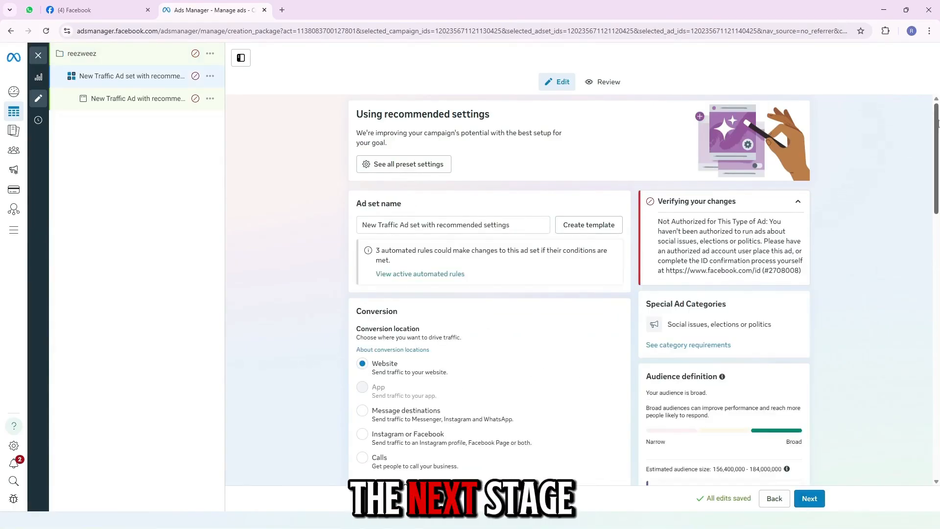
# In the ad set, switch the conversion location to Message destinations and back to Website.
pyautogui.scroll(-3, 938, 123)
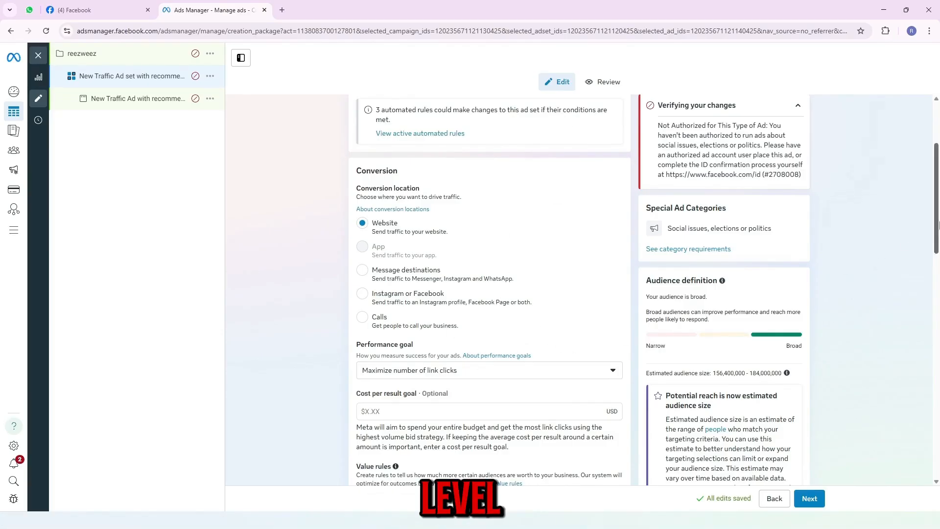
pyautogui.moveTo(938, 226); pyautogui.dragTo(938, 181)
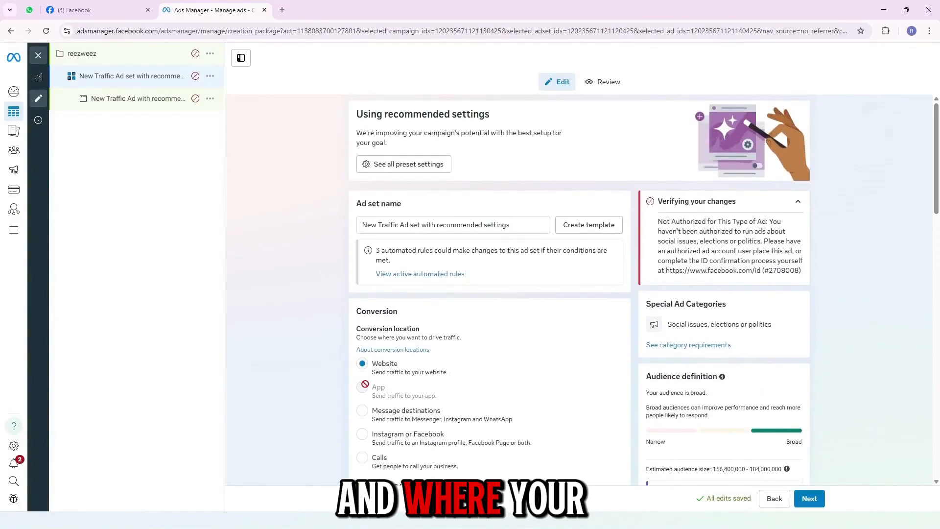
pyautogui.moveTo(478, 381)
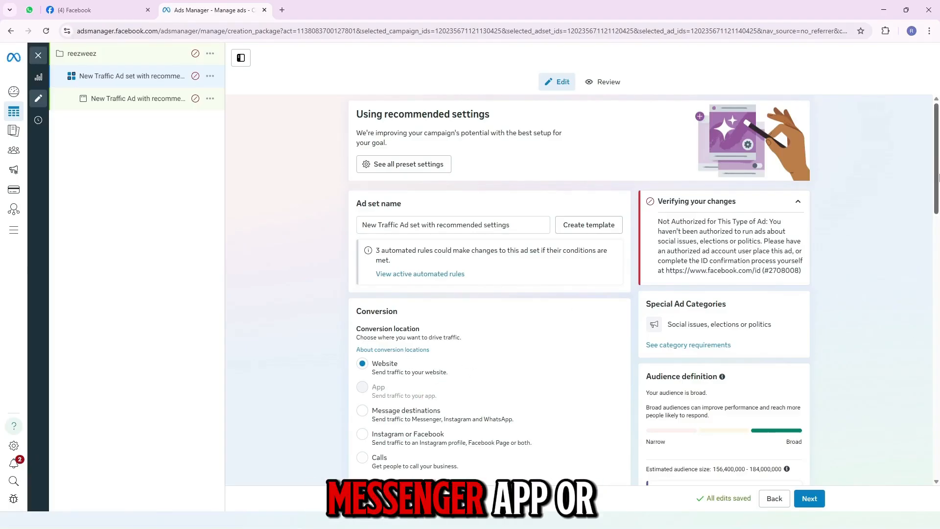
pyautogui.moveTo(938, 177)
pyautogui.mouseDown()
pyautogui.moveTo(938, 336)
pyautogui.moveTo(937, 175)
pyautogui.mouseUp()
pyautogui.scroll(-3, 665, 208)
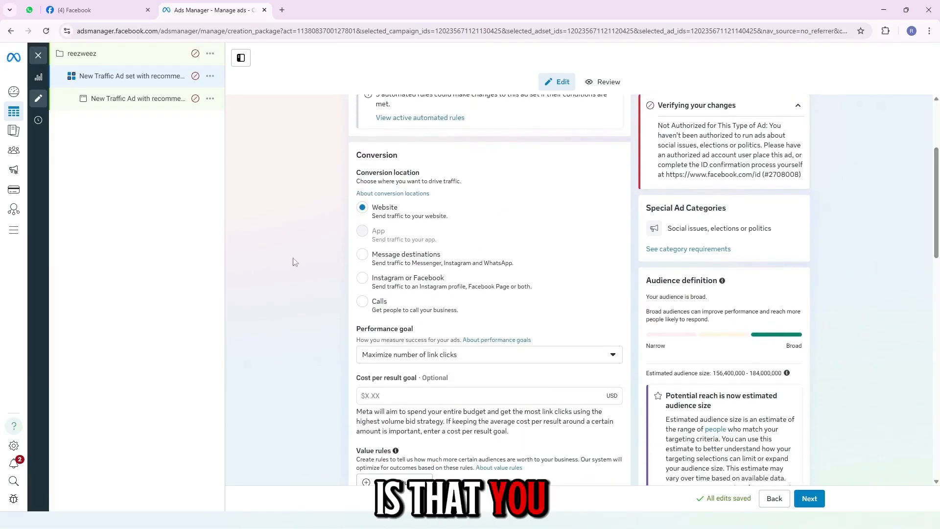
pyautogui.click(362, 255)
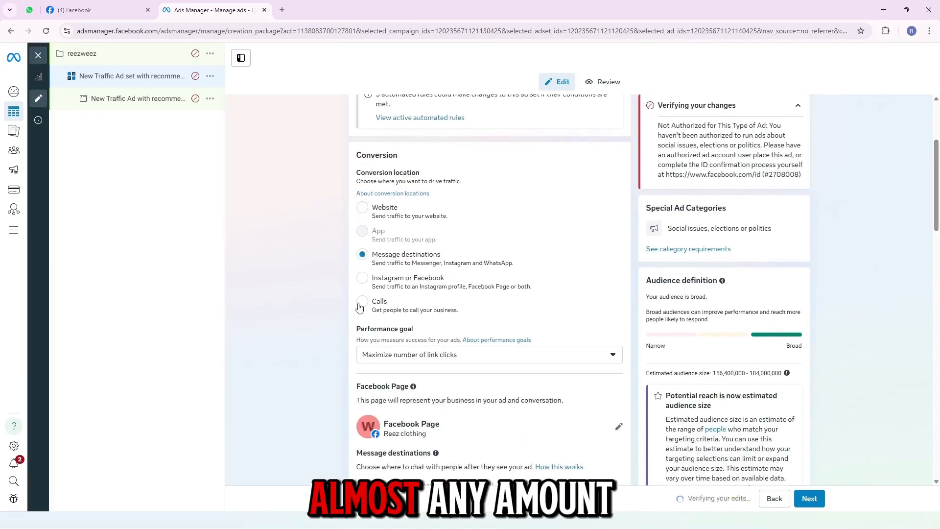
pyautogui.click(362, 208)
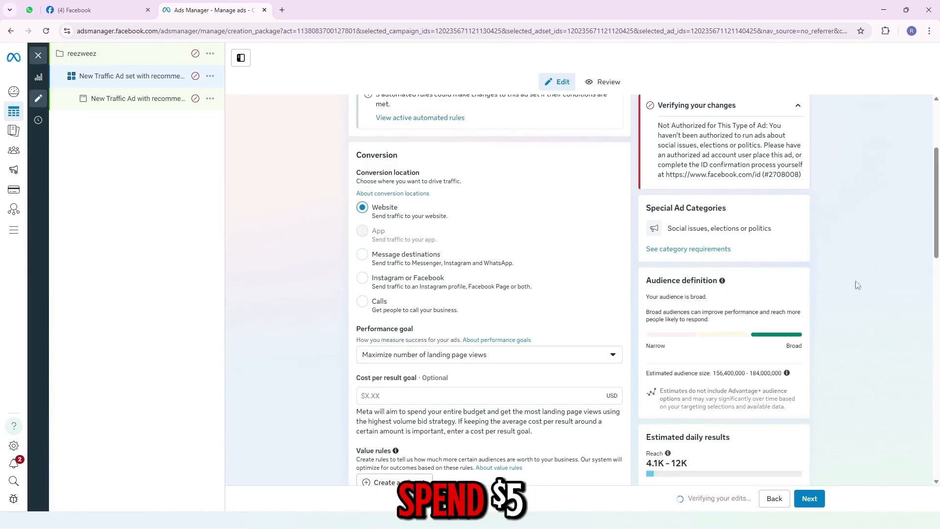
pyautogui.scroll(-7, 881, 289)
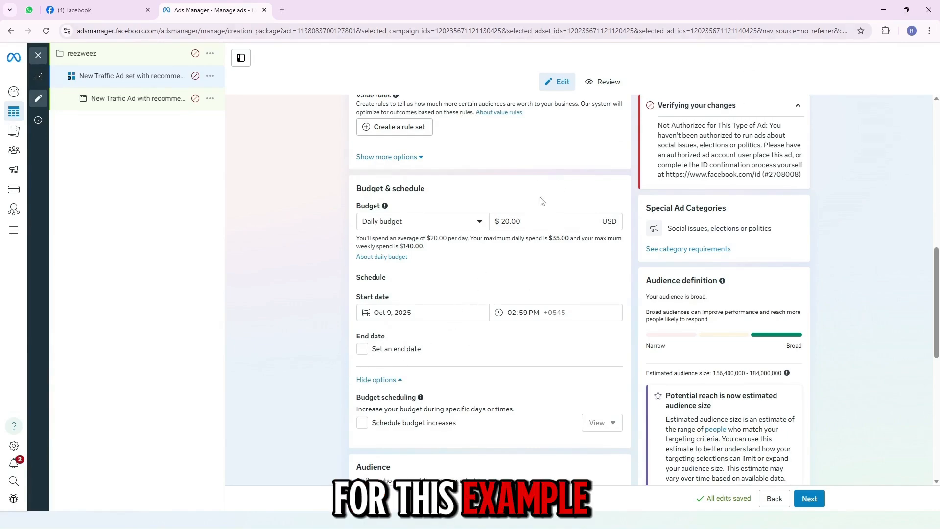
# Set the ad set's daily budget to $10.00.
pyautogui.click(516, 221)
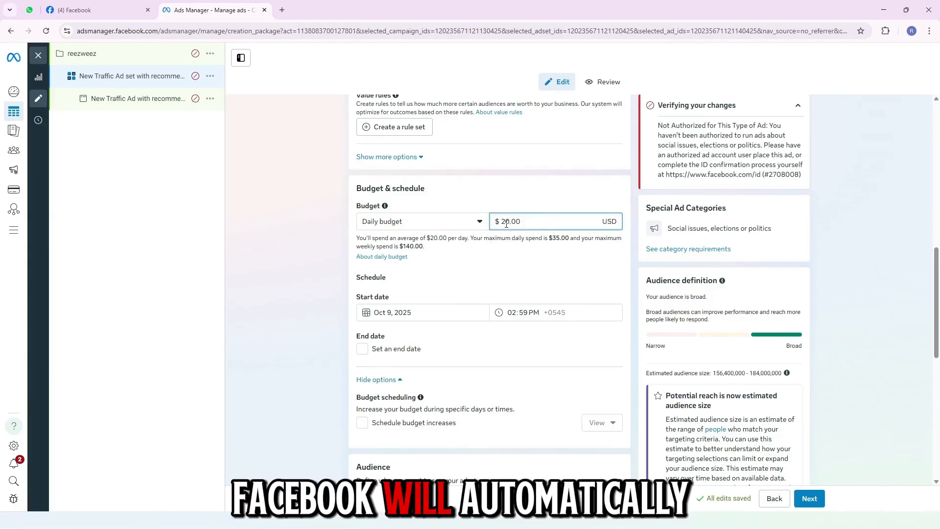
pyautogui.press('BackSpace')
pyautogui.write('1')
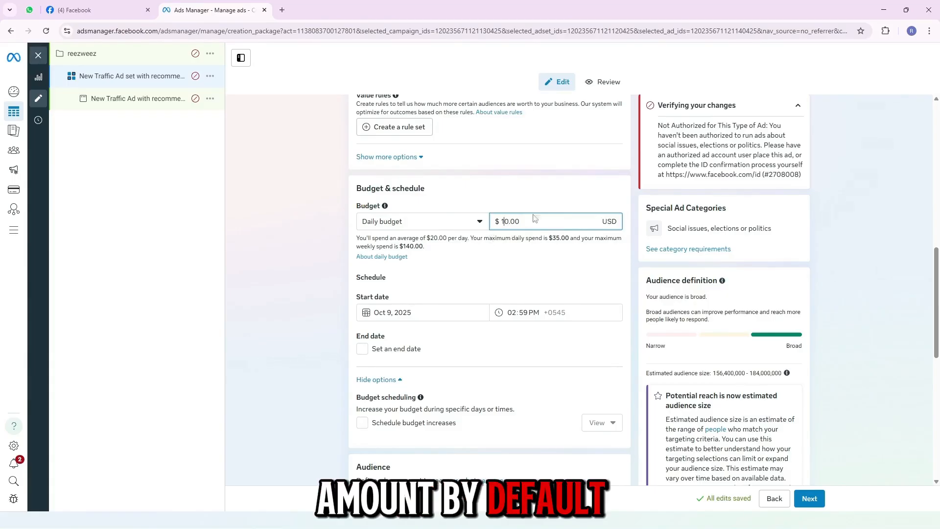
pyautogui.moveTo(497, 225)
pyautogui.mouseDown()
pyautogui.moveTo(529, 223)
pyautogui.moveTo(480, 223)
pyautogui.mouseUp()
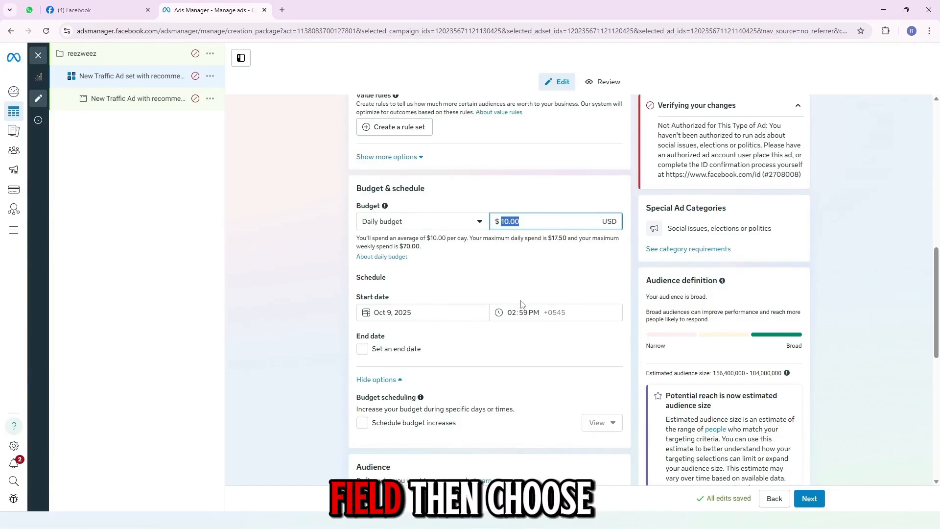
# Search for new york in the audience's location targeting.
pyautogui.scroll(-7, 463, 325)
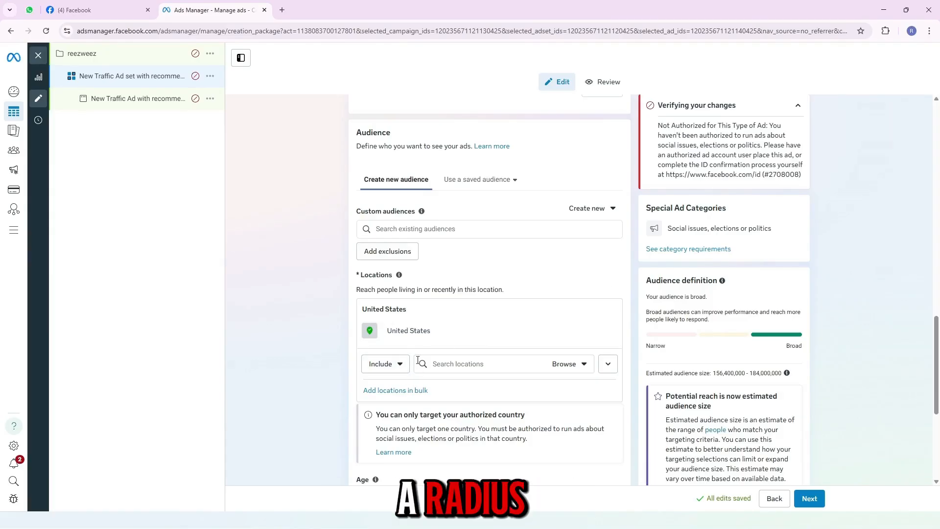
pyautogui.click(436, 364)
pyautogui.write('new york')
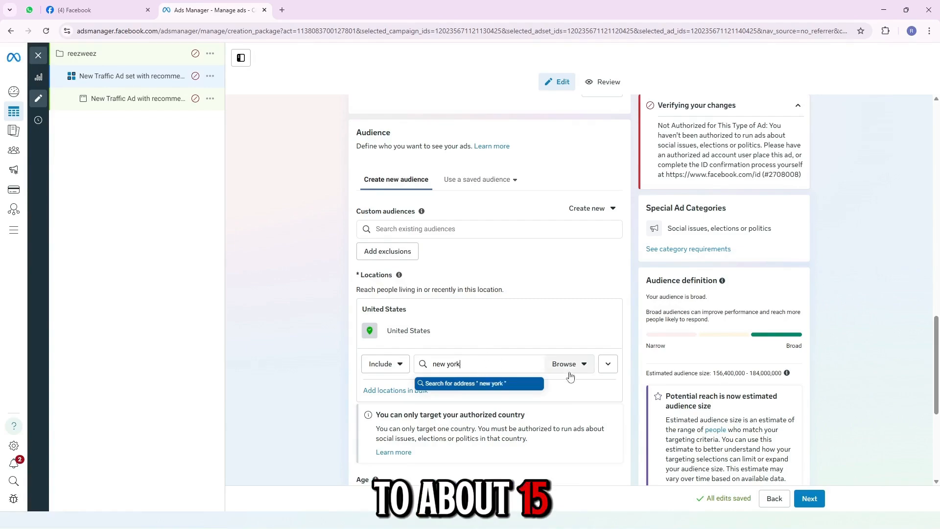
pyautogui.click(589, 389)
# Browse the countries under Asia in the audience's location list without selecting any.
pyautogui.click(564, 364)
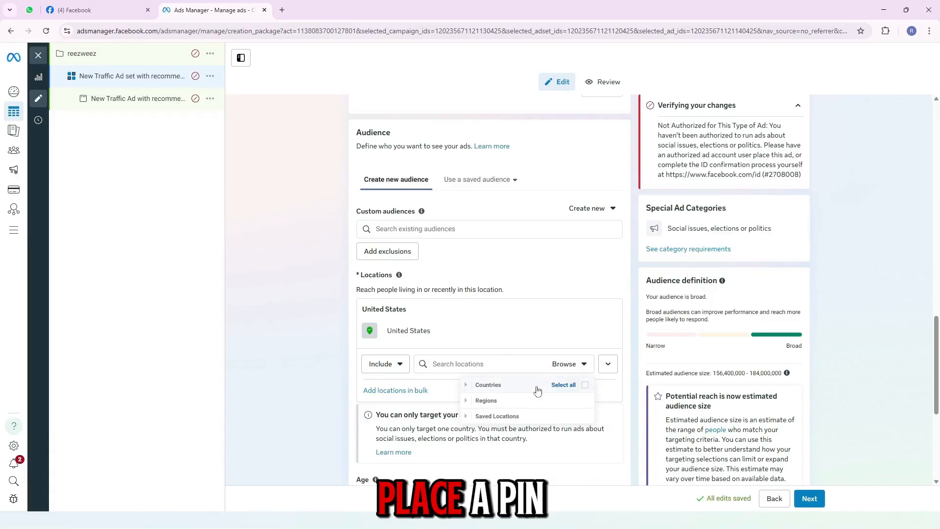
pyautogui.click(488, 387)
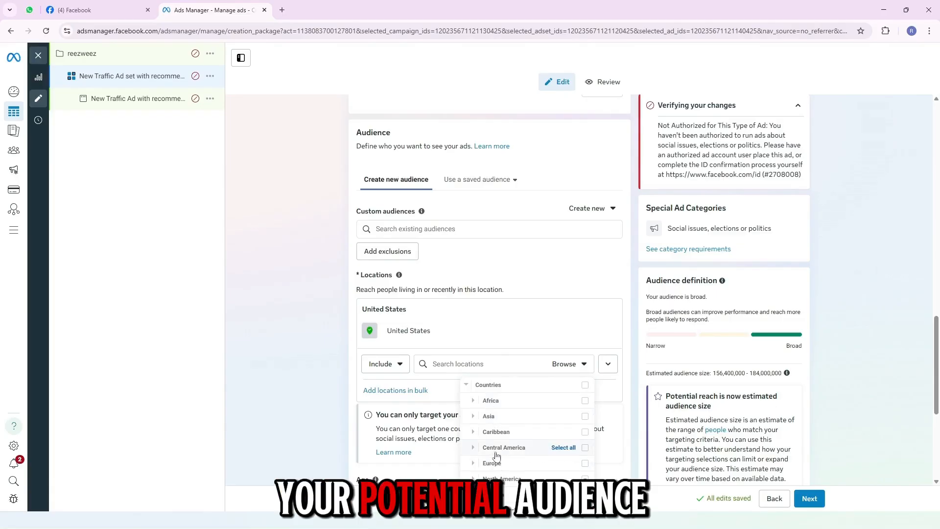
pyautogui.click(489, 415)
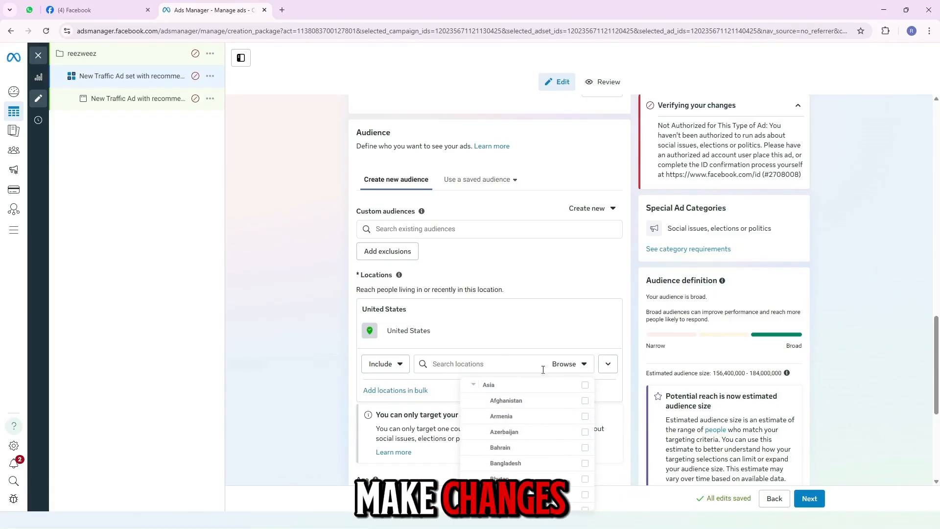
pyautogui.click(507, 338)
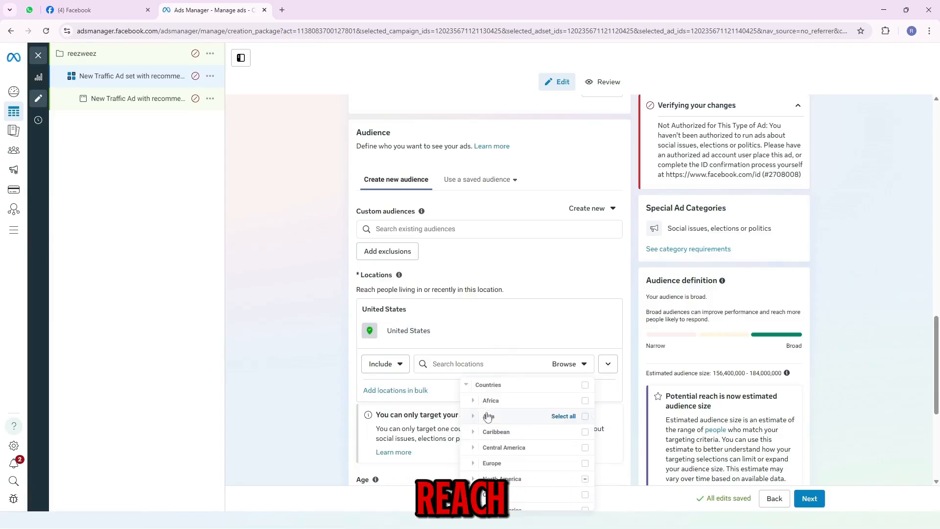
pyautogui.click(488, 416)
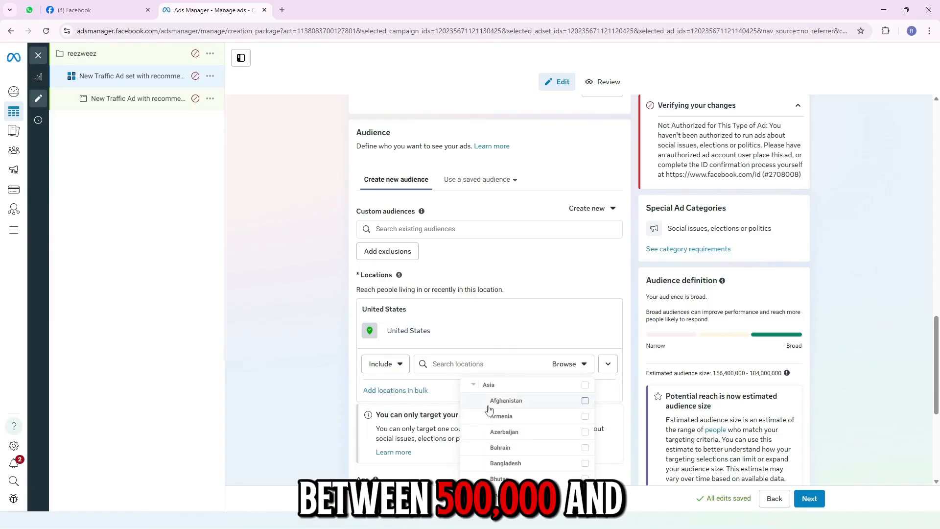
pyautogui.click(509, 338)
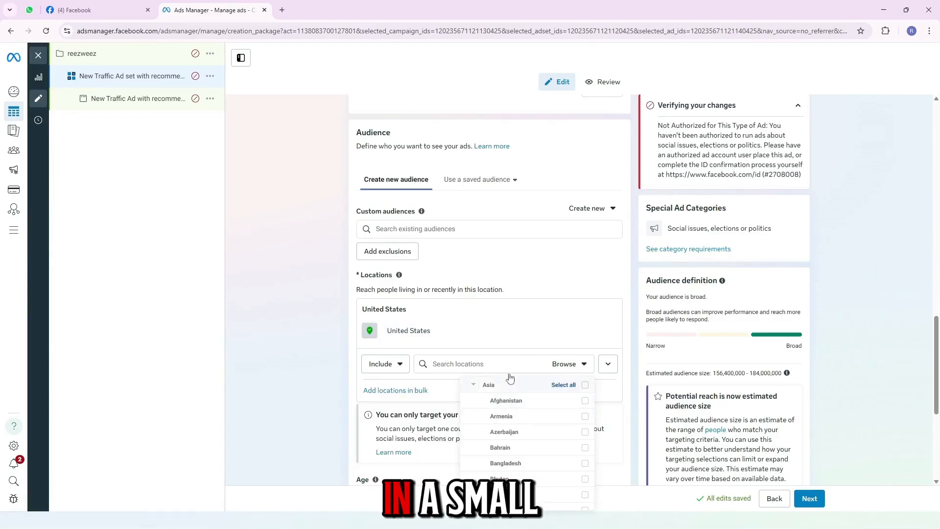
pyautogui.click(509, 339)
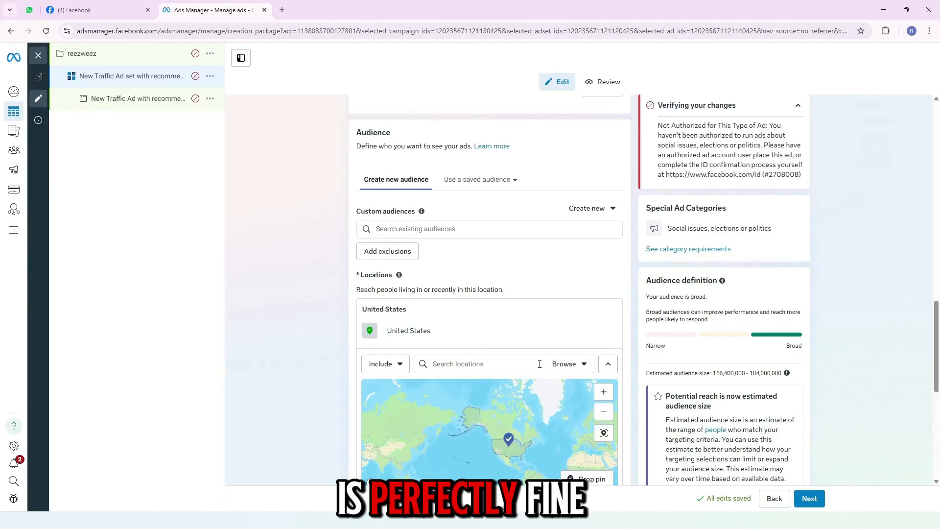
# Check the audience's minimum age, gender and Advantage placement settings without changing them.
pyautogui.scroll(-7, 538, 353)
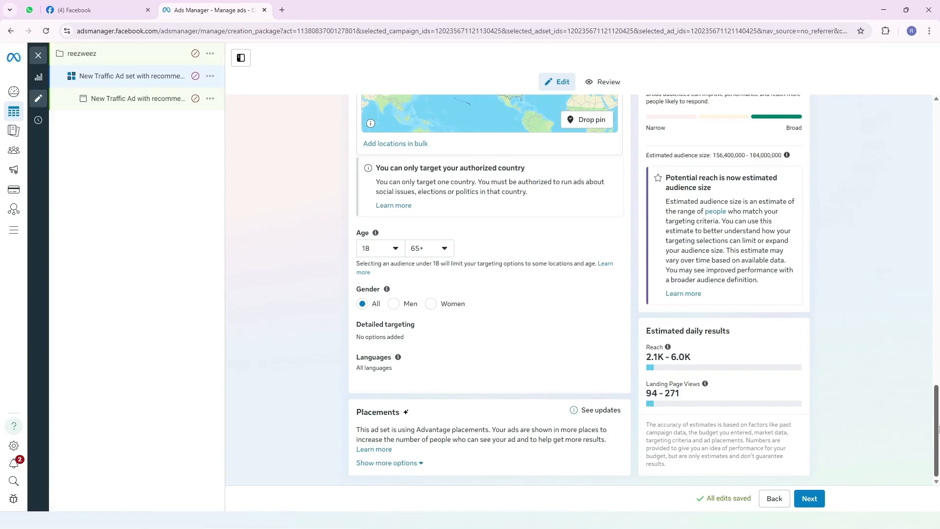
pyautogui.click(381, 250)
pyautogui.click(334, 347)
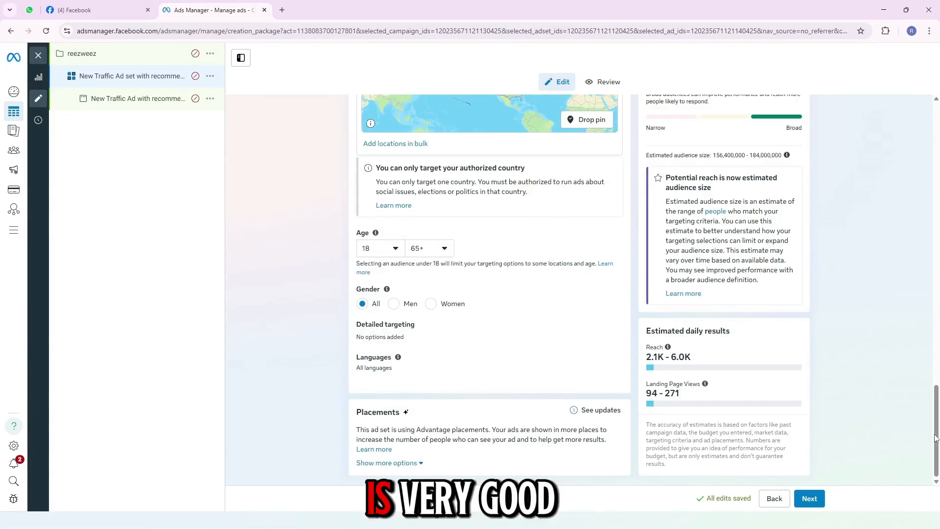
pyautogui.moveTo(936, 437)
pyautogui.mouseDown()
pyautogui.moveTo(938, 329)
pyautogui.moveTo(937, 433)
pyautogui.mouseUp()
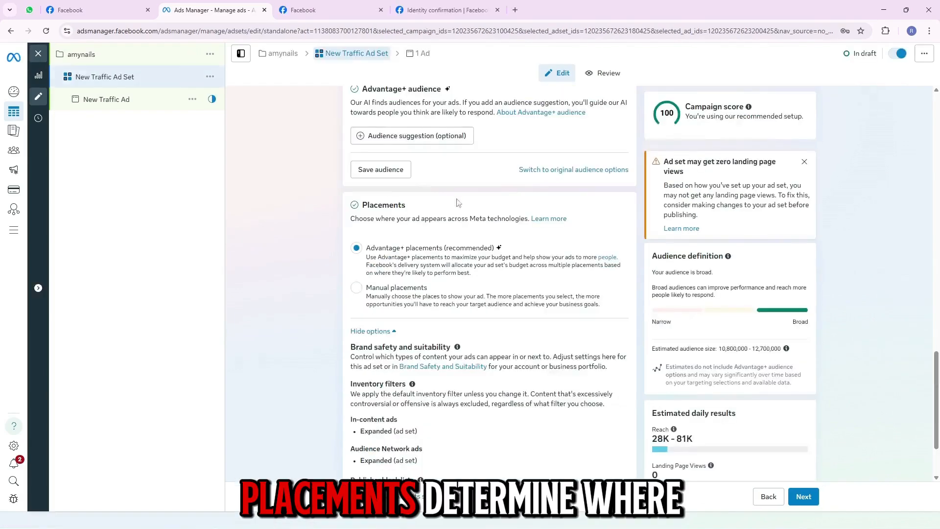
# Switch the amynails ad set to Manual placements and exclude the Audience Network and Threads platforms.
pyautogui.click(356, 288)
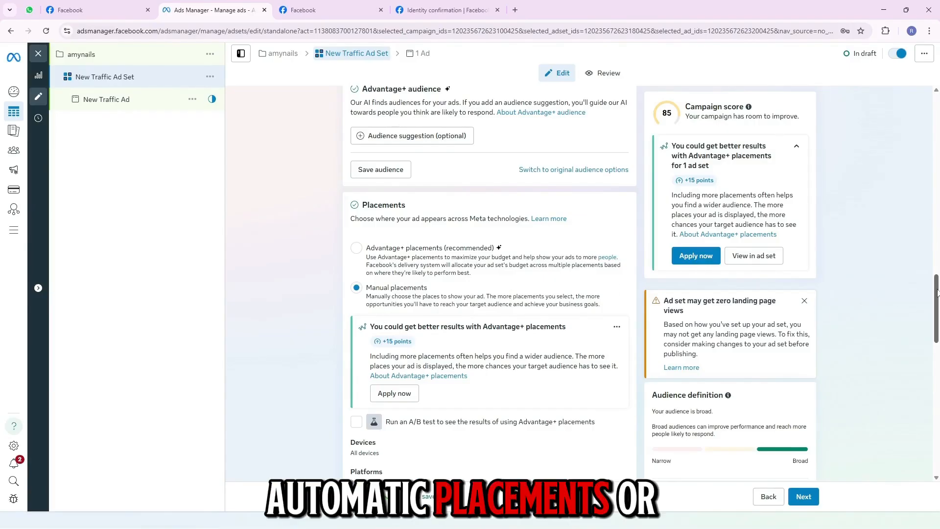
pyautogui.scroll(-3, 937, 292)
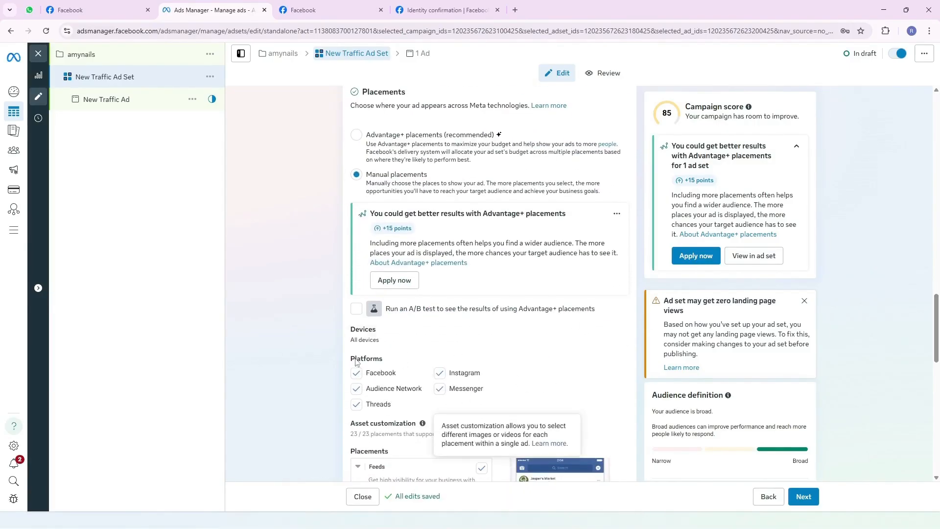
pyautogui.click(355, 404)
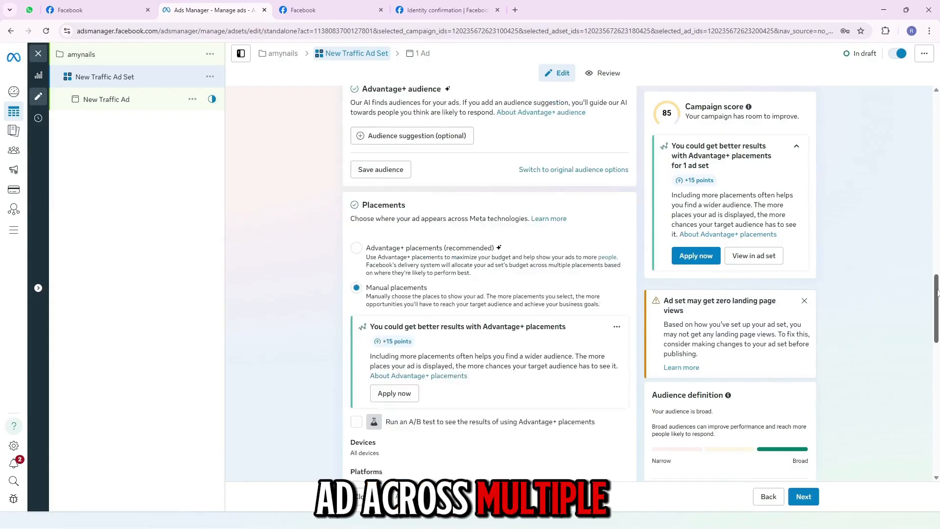
pyautogui.moveTo(938, 293); pyautogui.dragTo(939, 313)
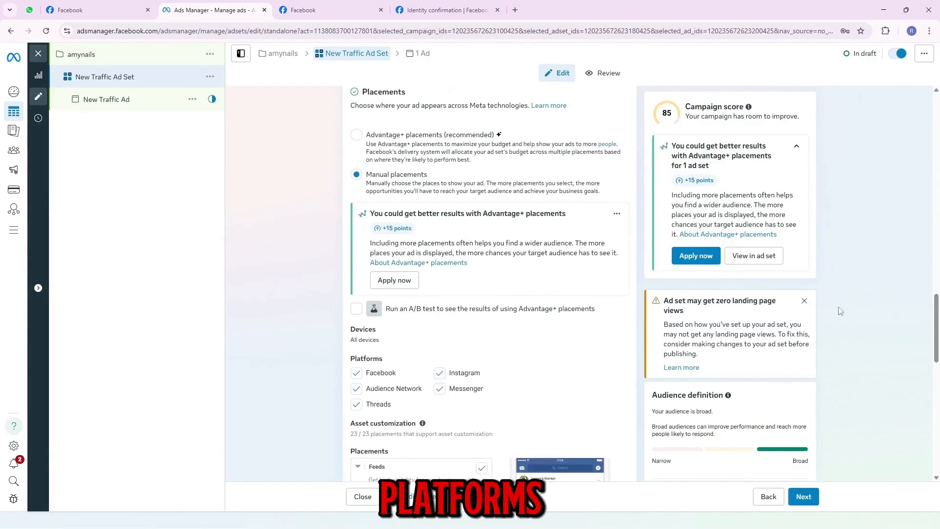
pyautogui.click(356, 388)
pyautogui.click(357, 406)
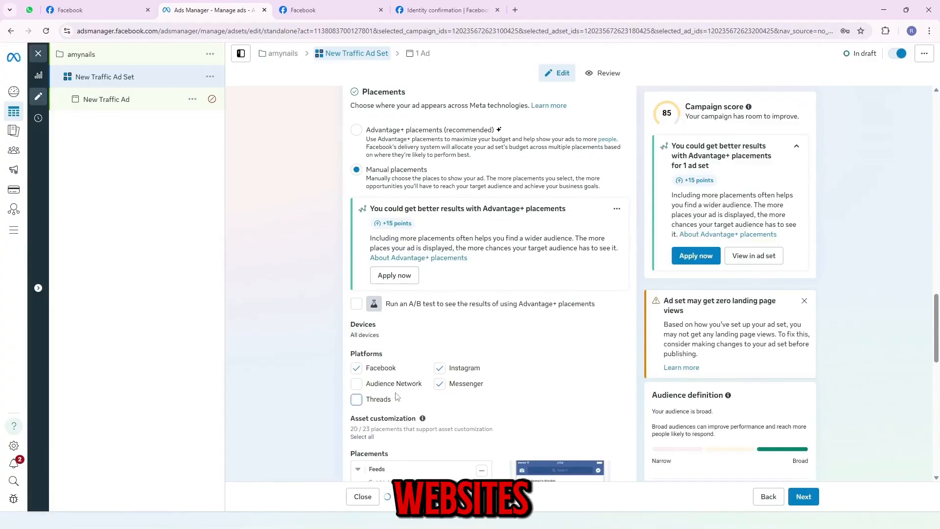
# Limit the manual placement platforms to Facebook, Instagram and Messenger, leaving Audience Network and Threads deselected.
pyautogui.scroll(-1, 938, 320)
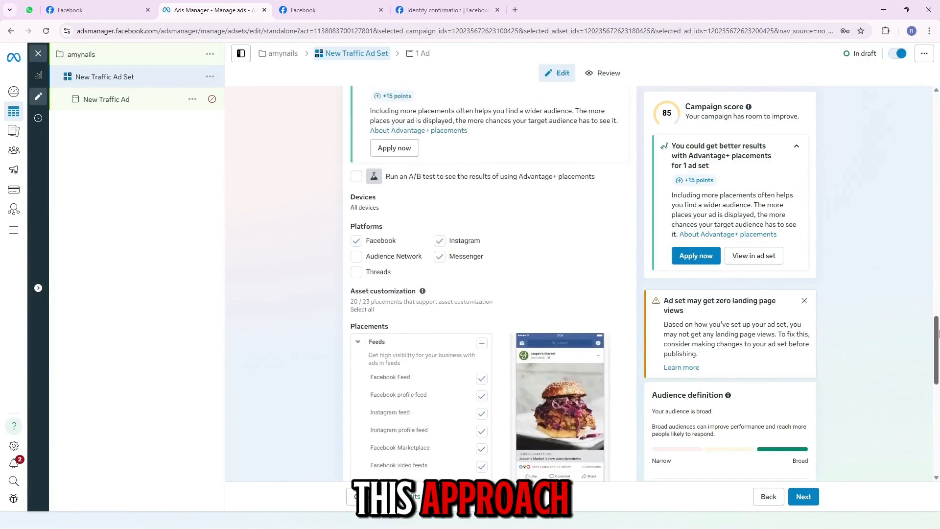
pyautogui.moveTo(939, 320)
pyautogui.mouseDown()
pyautogui.moveTo(939, 381)
pyautogui.moveTo(939, 325)
pyautogui.mouseUp()
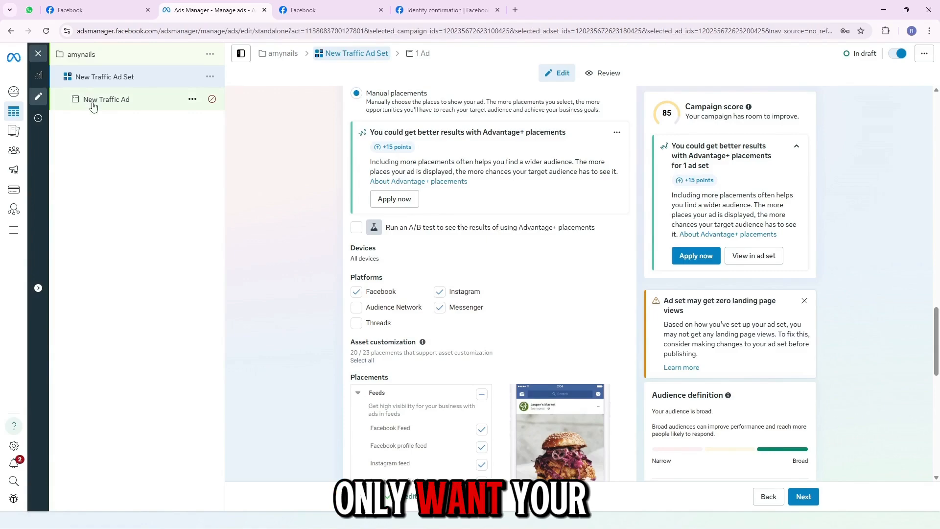
pyautogui.scroll(2, 398, 384)
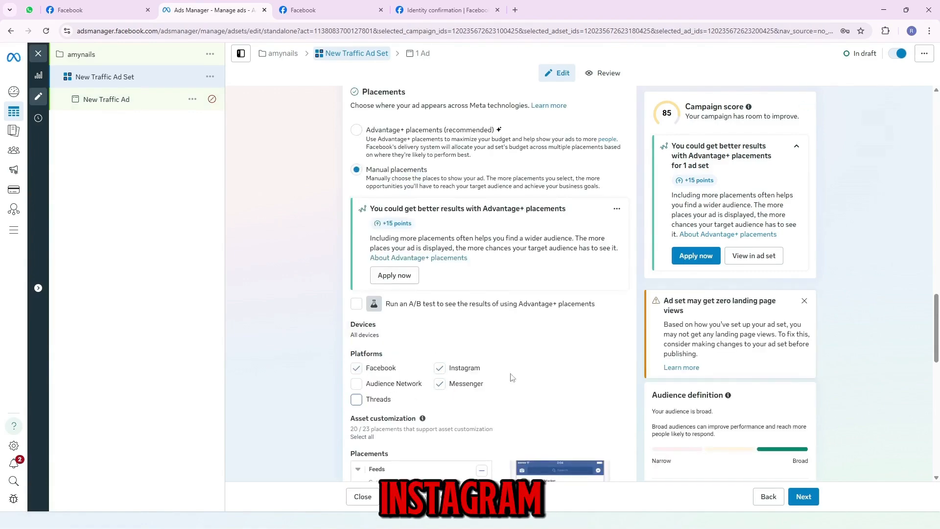
pyautogui.scroll(-2, 938, 333)
pyautogui.moveTo(938, 333)
pyautogui.mouseDown()
pyautogui.moveTo(938, 323)
pyautogui.moveTo(938, 382)
pyautogui.moveTo(938, 323)
pyautogui.mouseUp()
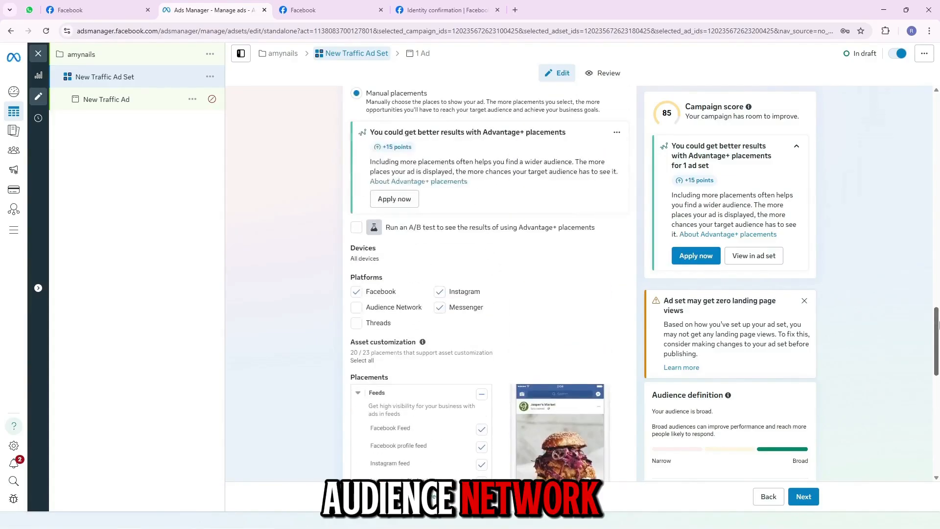
pyautogui.scroll(2, 292, 277)
pyautogui.click(356, 389)
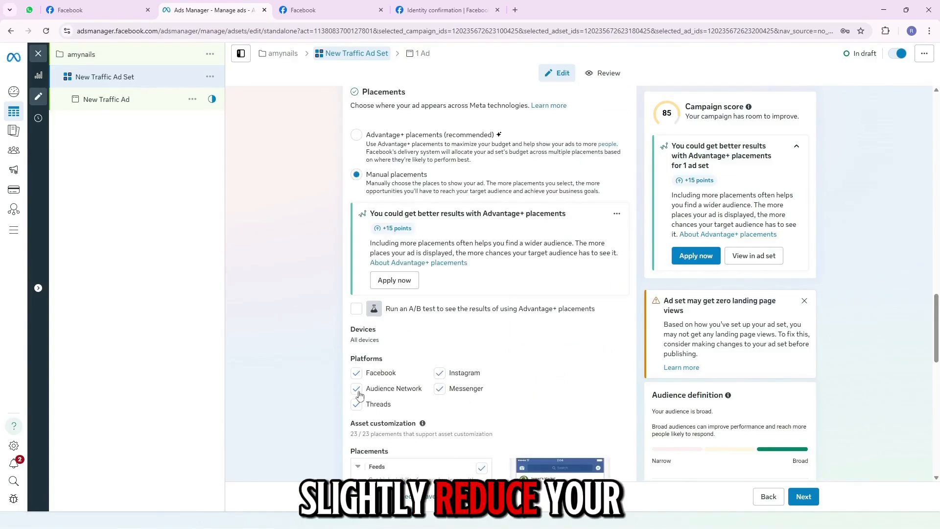
pyautogui.click(356, 404)
pyautogui.click(356, 404)
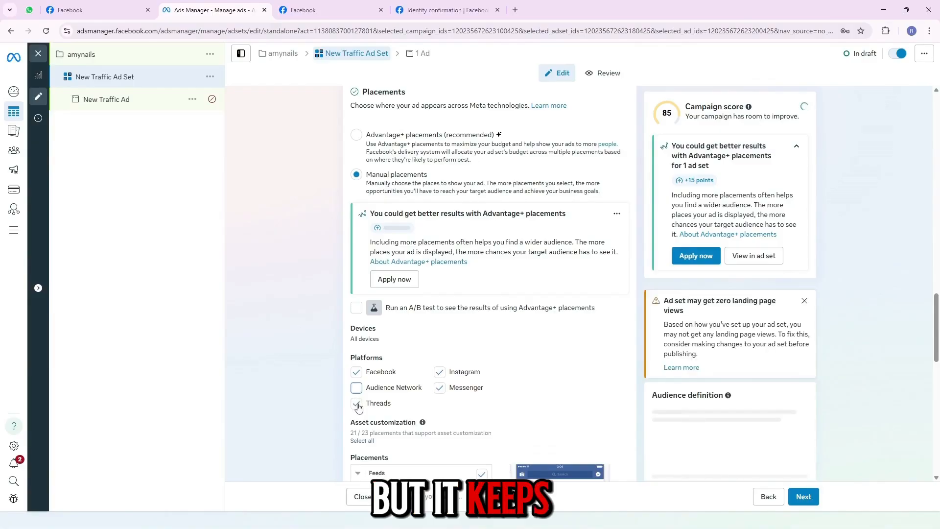
pyautogui.click(440, 383)
pyautogui.click(440, 383)
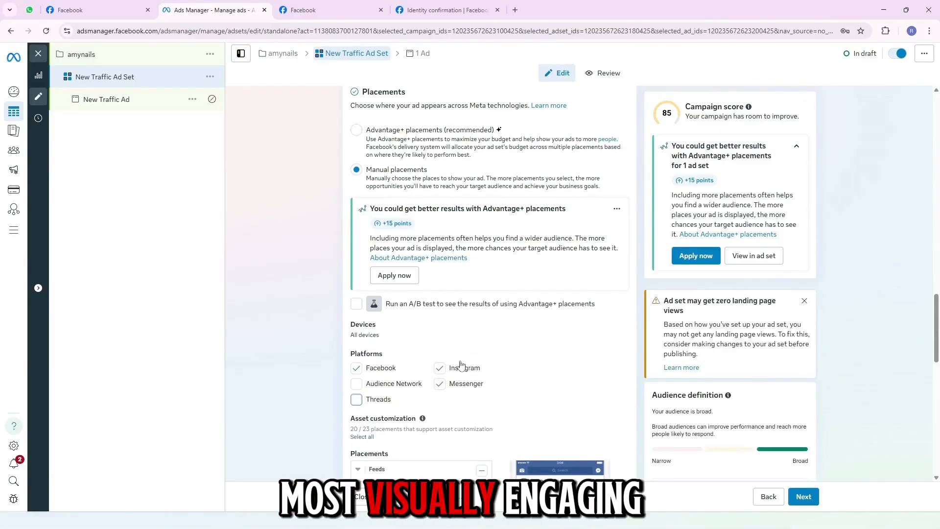
pyautogui.moveTo(938, 309)
pyautogui.mouseDown()
pyautogui.moveTo(939, 381)
pyautogui.moveTo(939, 325)
pyautogui.mouseUp()
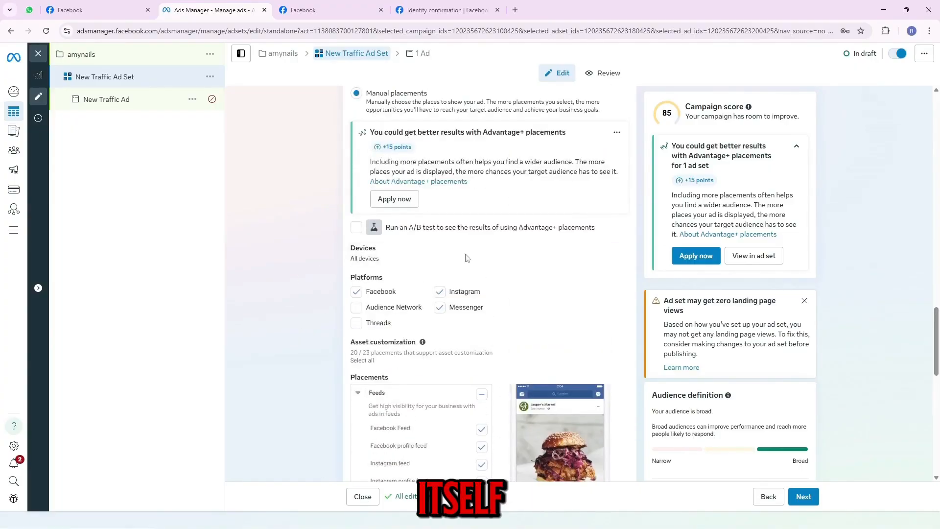
# Open New Traffic Ad and check its Facebook Page and Instagram account choices, keeping the connected accounts.
pyautogui.click(88, 100)
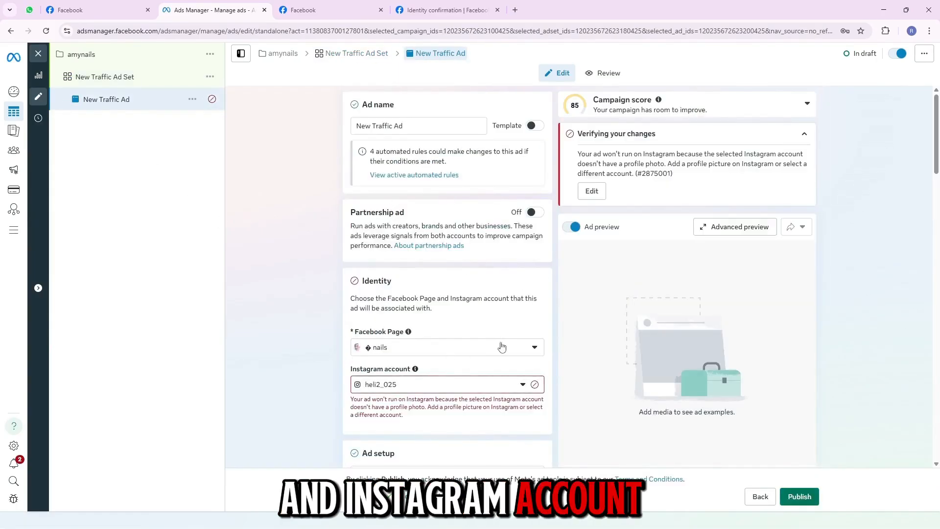
pyautogui.click(428, 354)
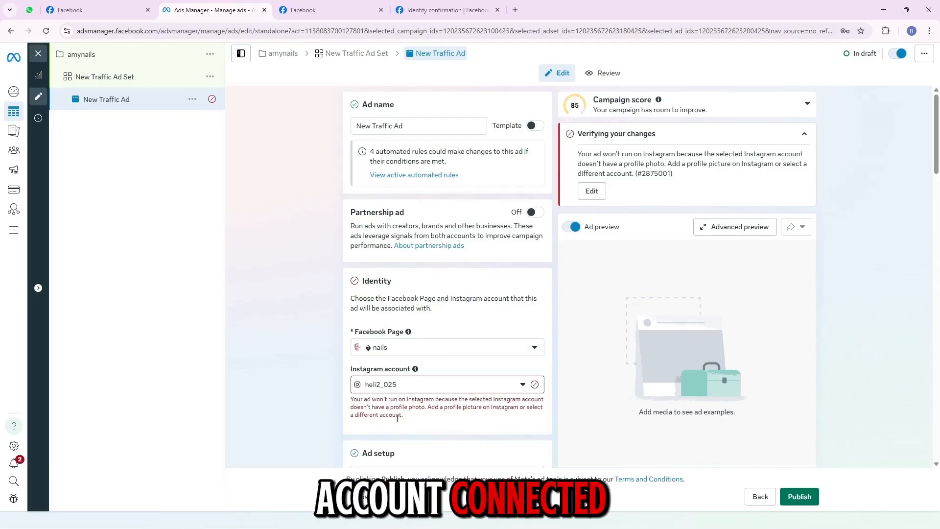
pyautogui.click(399, 413)
pyautogui.click(426, 386)
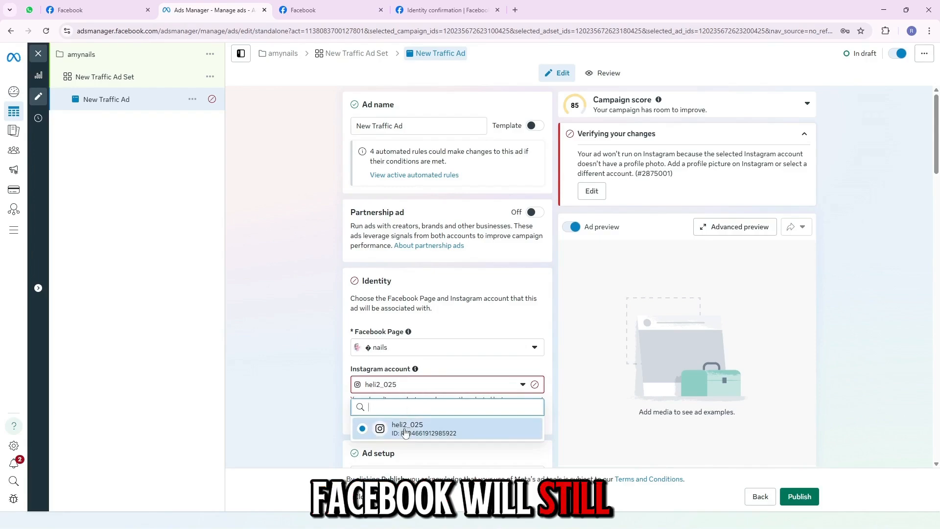
pyautogui.click(368, 413)
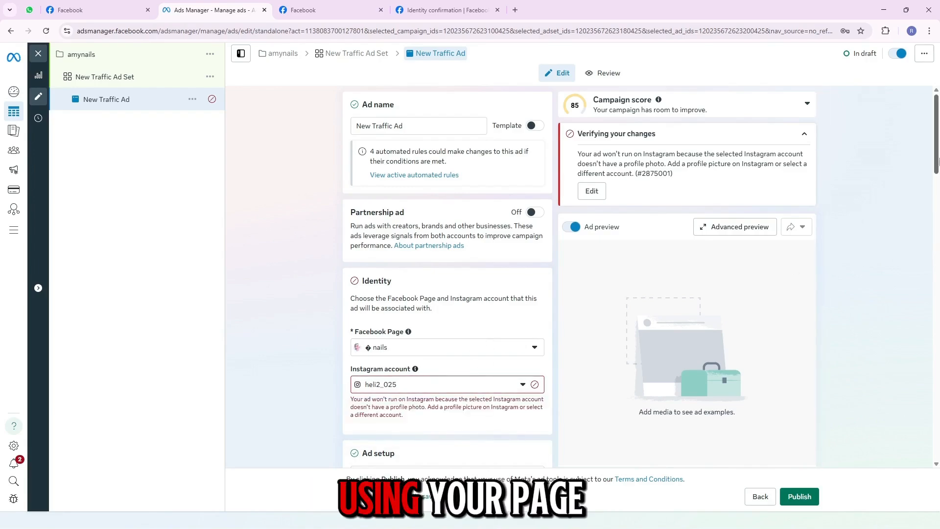
# Examine the ad's creative source, format and destination options down to the Ad creative section.
pyautogui.scroll(-5, 937, 159)
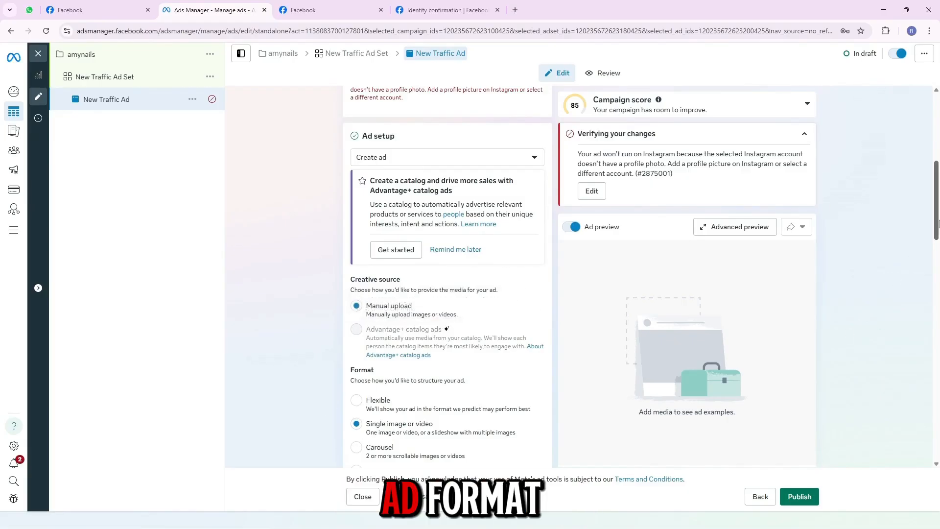
pyautogui.scroll(-2, 938, 223)
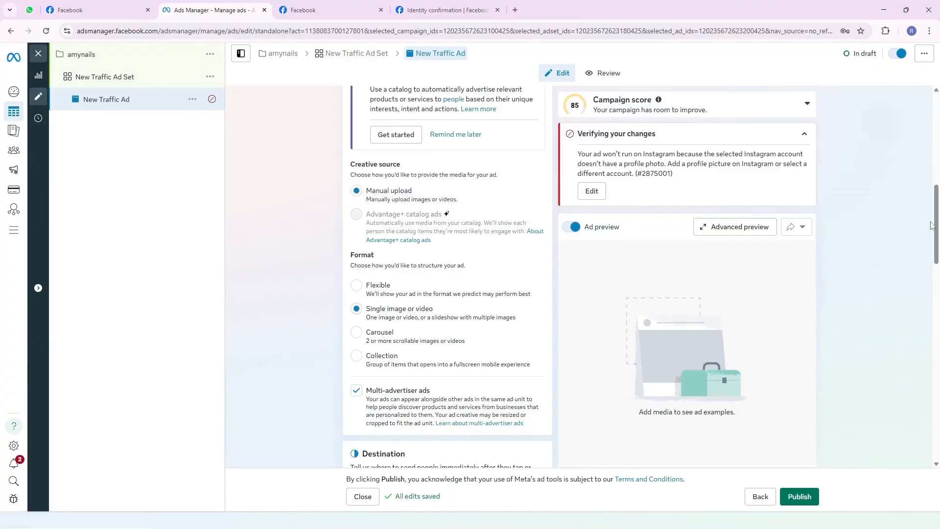
pyautogui.moveTo(931, 226); pyautogui.dragTo(938, 333)
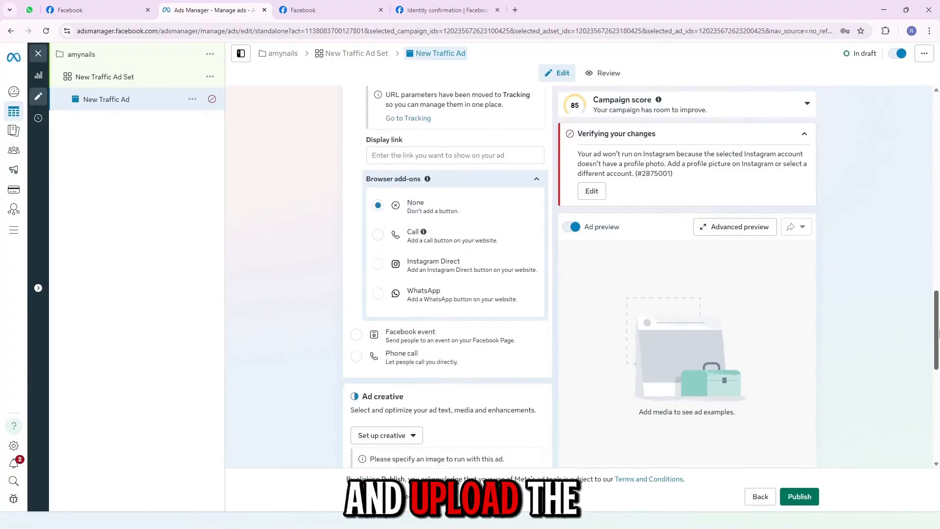
# Set up a video ad creative with the coffee video, using the original vertical and horizontal crops and the 1:1 square crop.
pyautogui.scroll(-2, 865, 325)
pyautogui.click(392, 346)
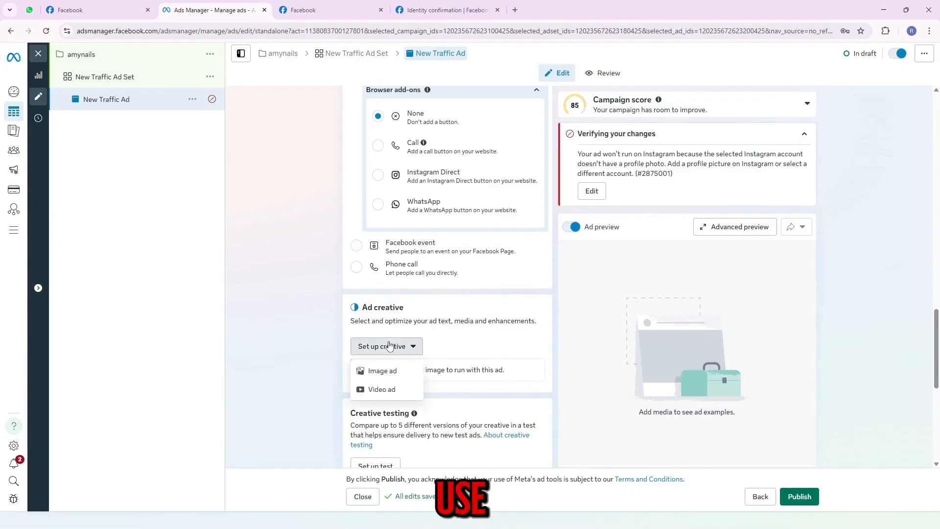
pyautogui.click(385, 390)
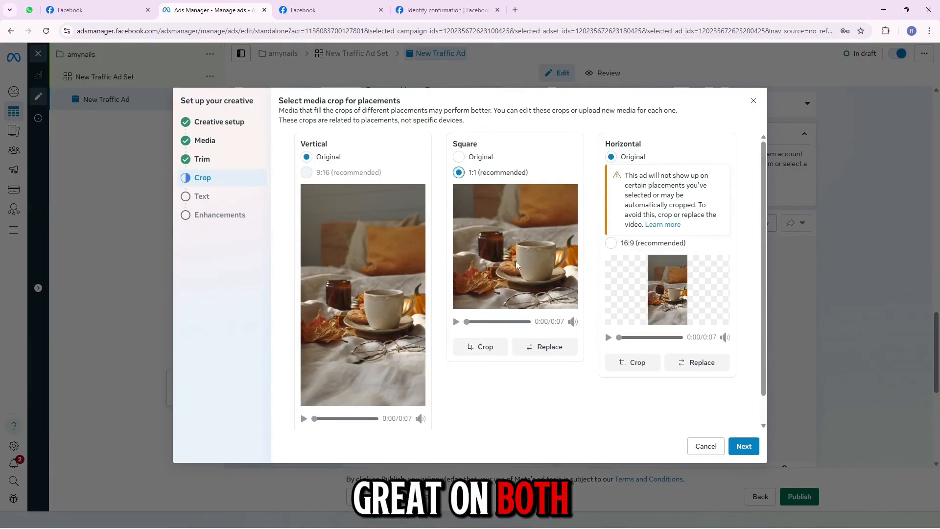
pyautogui.click(734, 444)
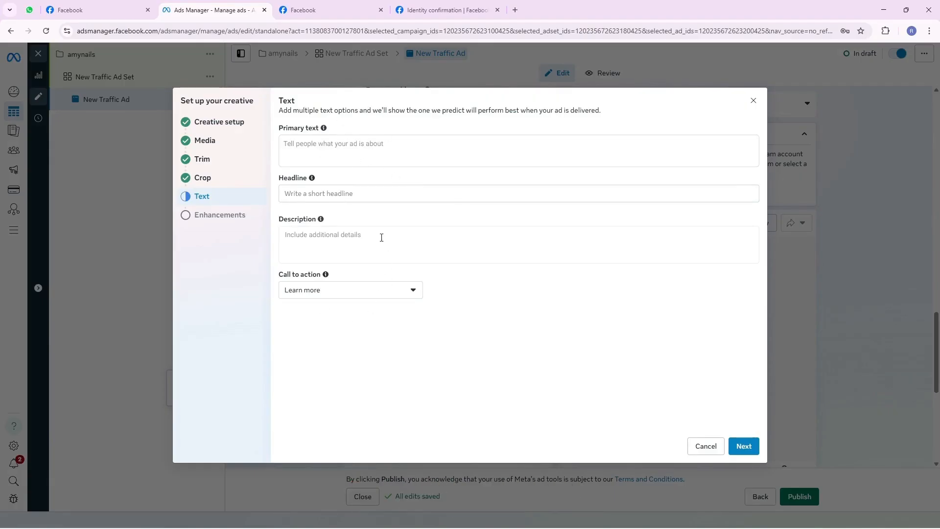
# Enter "join us sunday" as the ad's headline and "about coffee" as its primary text.
pyautogui.click(357, 196)
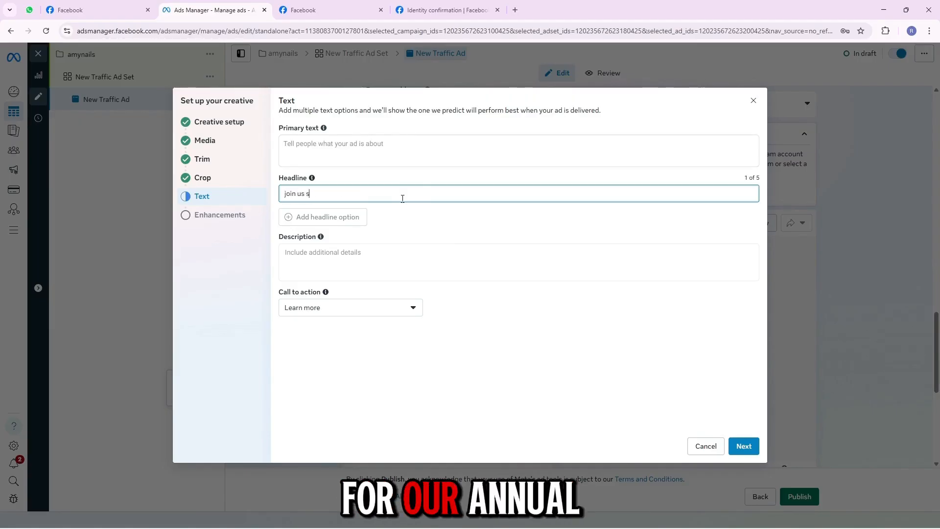
pyautogui.write('ay')
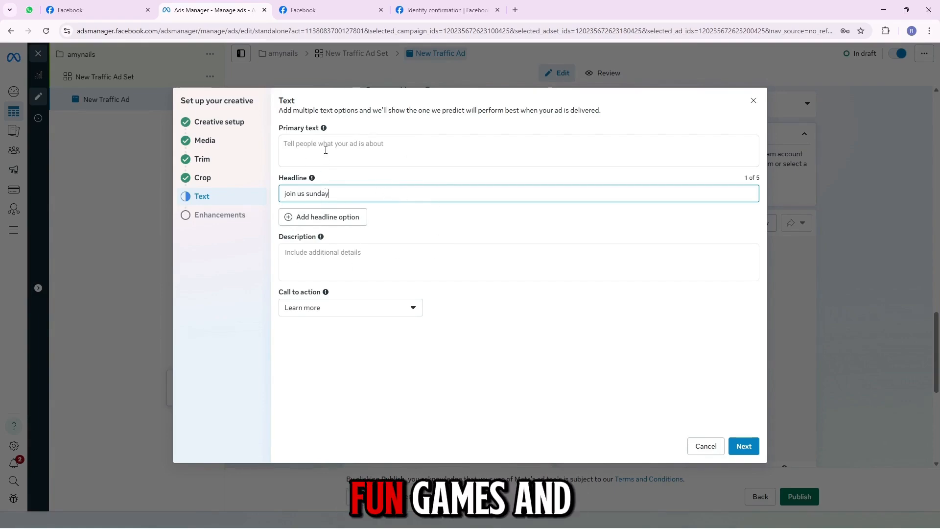
pyautogui.click(376, 163)
pyautogui.write('abo')
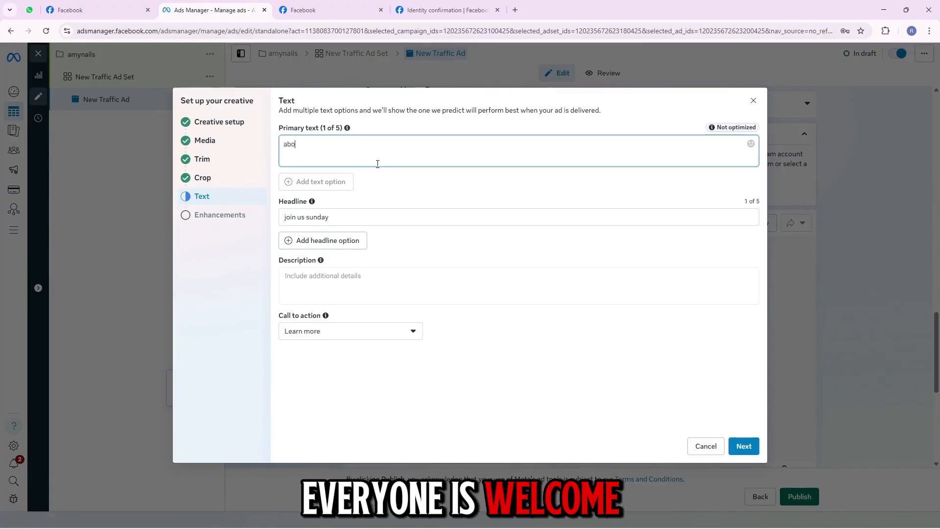
pyautogui.write('ut ')
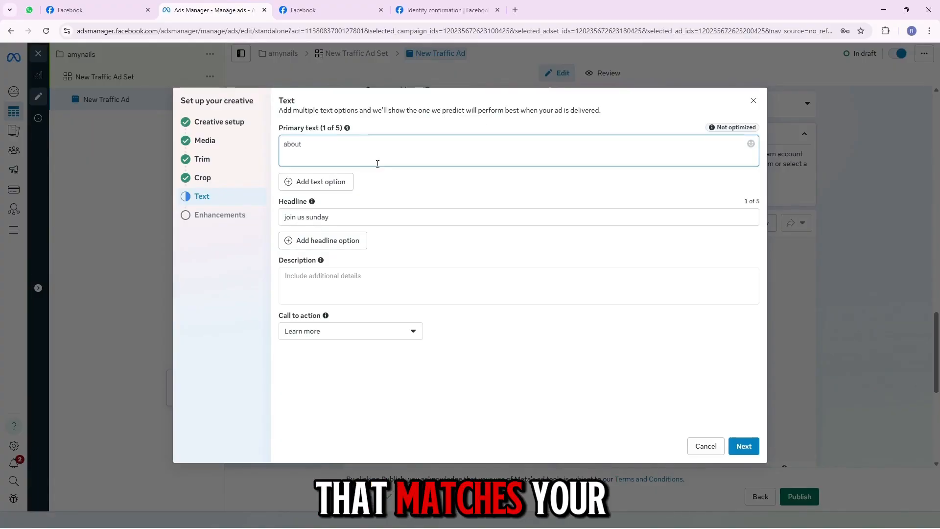
pyautogui.write('coffee')
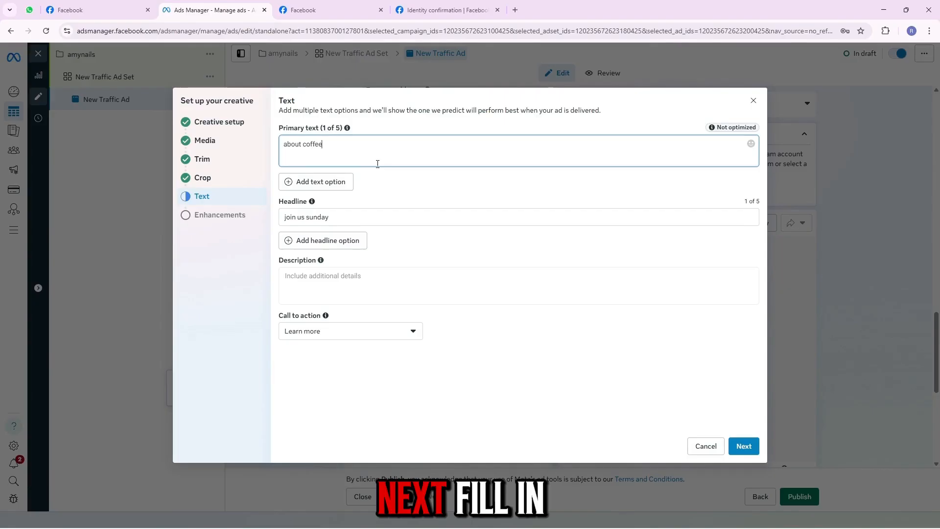
# Enter "everyday essential" as the ad description, keep the Learn more call to action, and continue past the Text stage.
pyautogui.click(356, 277)
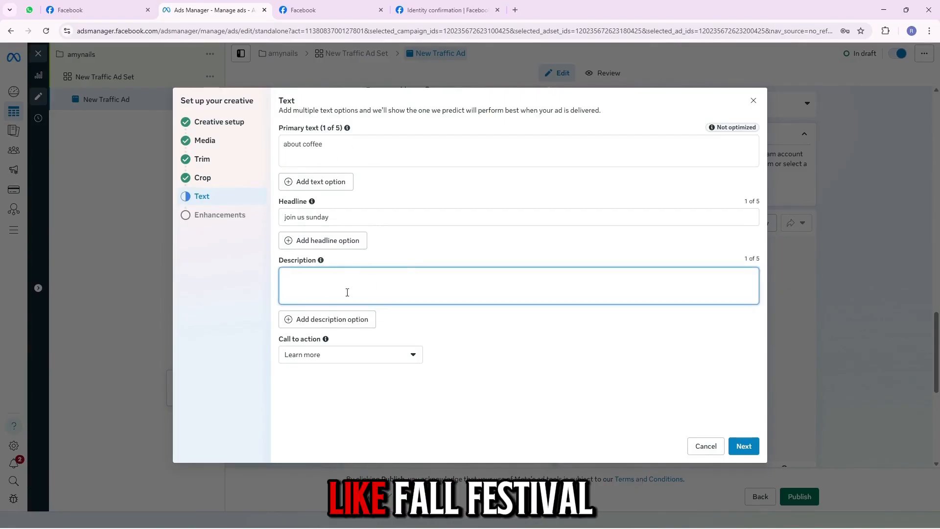
pyautogui.write('everyday es')
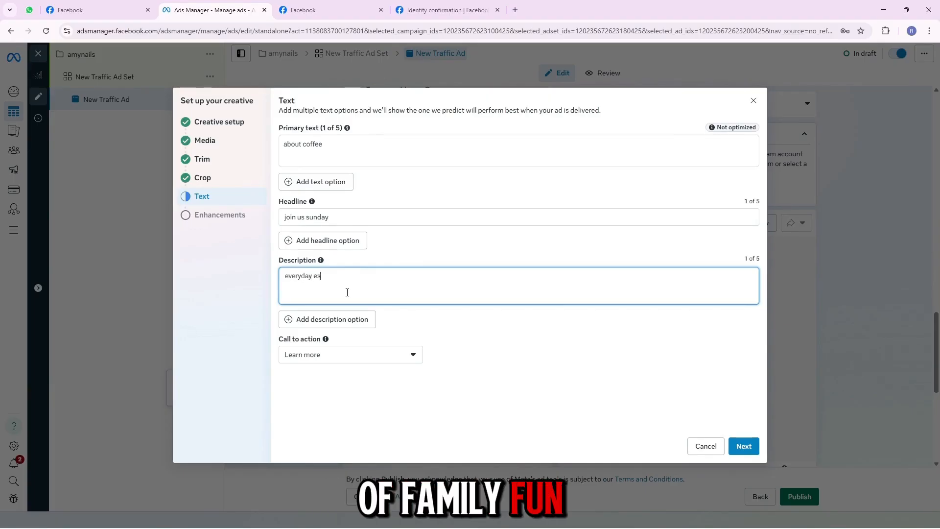
pyautogui.write('sential')
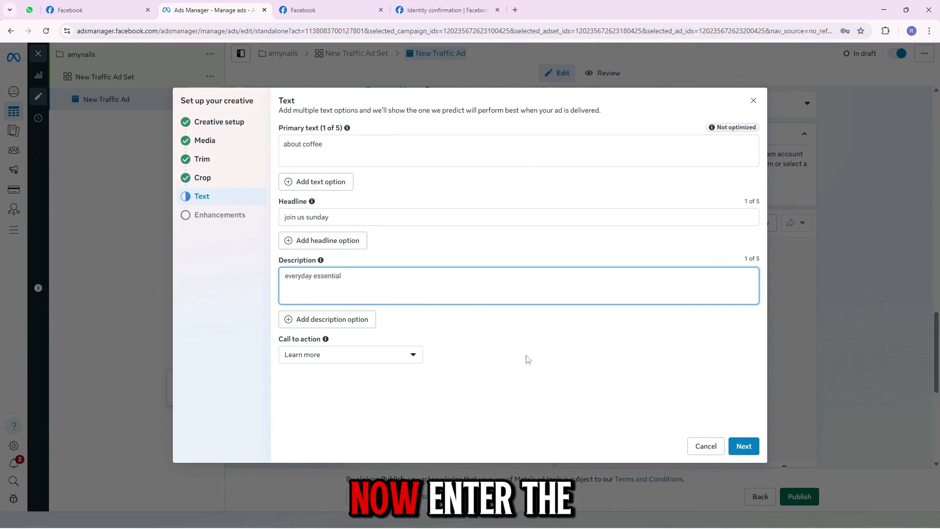
pyautogui.click(743, 446)
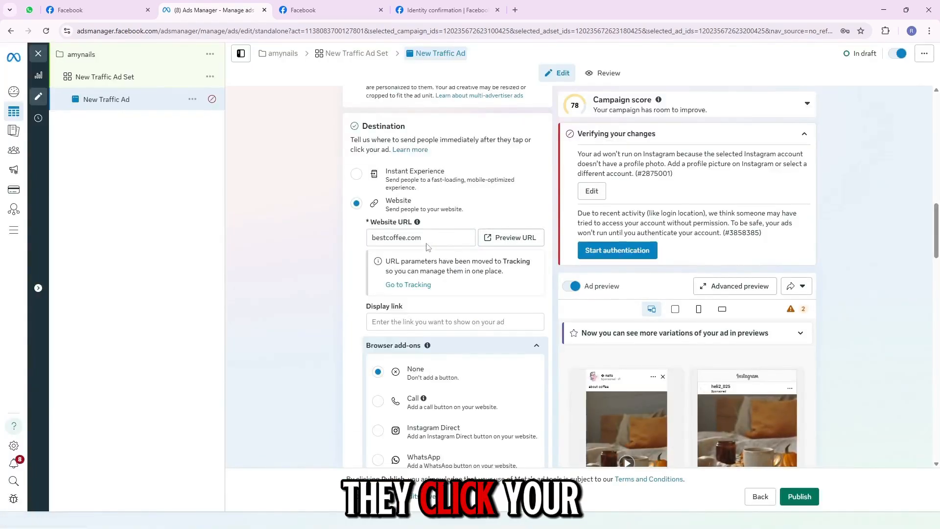
# Try to extend the Website URL to bestcoffee.com/daily and copy it into the display link.
pyautogui.write('/')
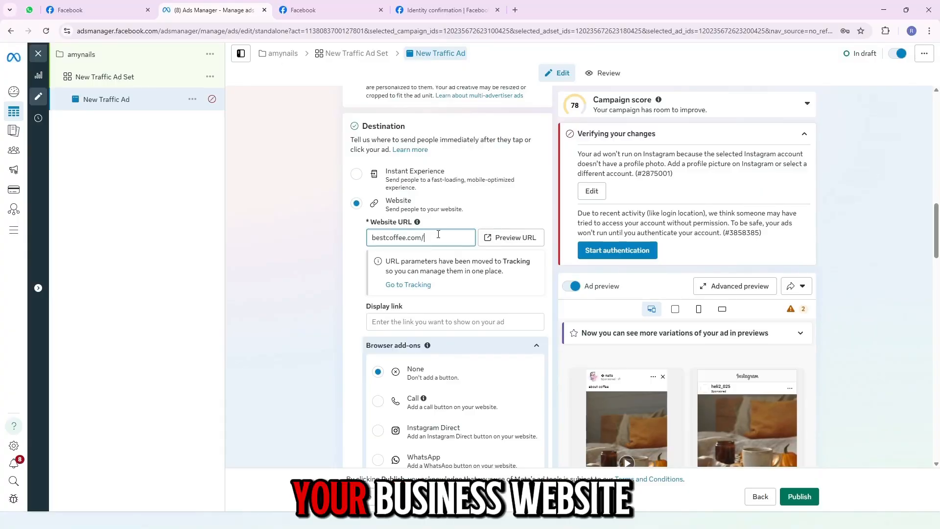
pyautogui.write('daily')
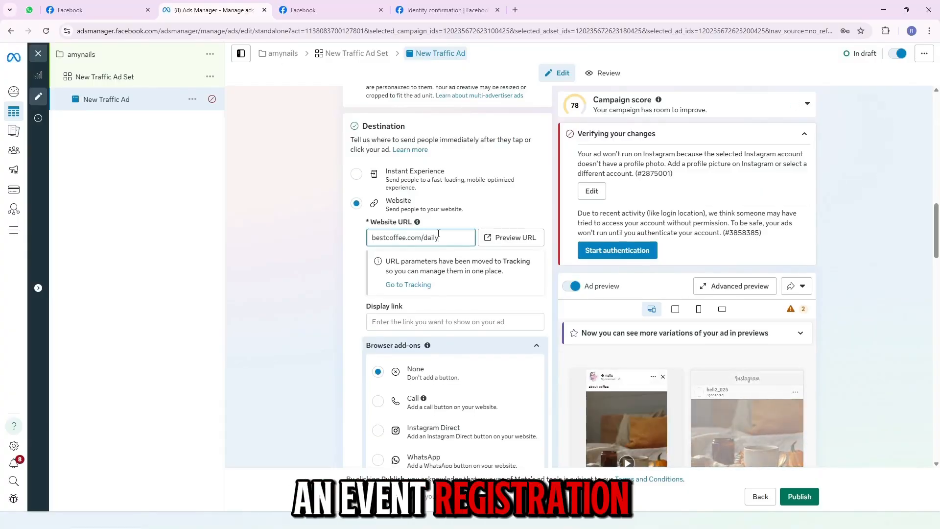
pyautogui.moveTo(455, 239); pyautogui.dragTo(348, 239)
pyautogui.hotkey('ctrl', 'c')
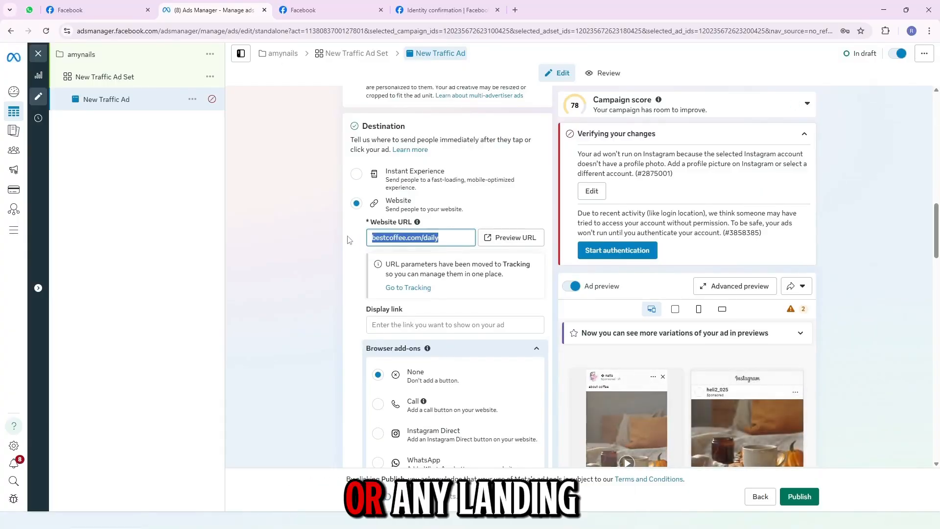
pyautogui.click(420, 322)
pyautogui.hotkey('ctrl', 'v')
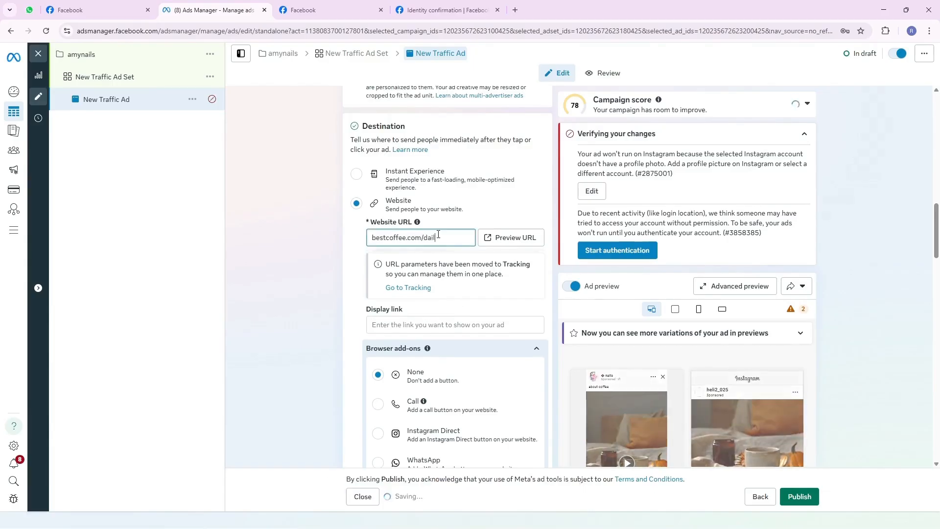
pyautogui.moveTo(463, 239); pyautogui.dragTo(348, 240)
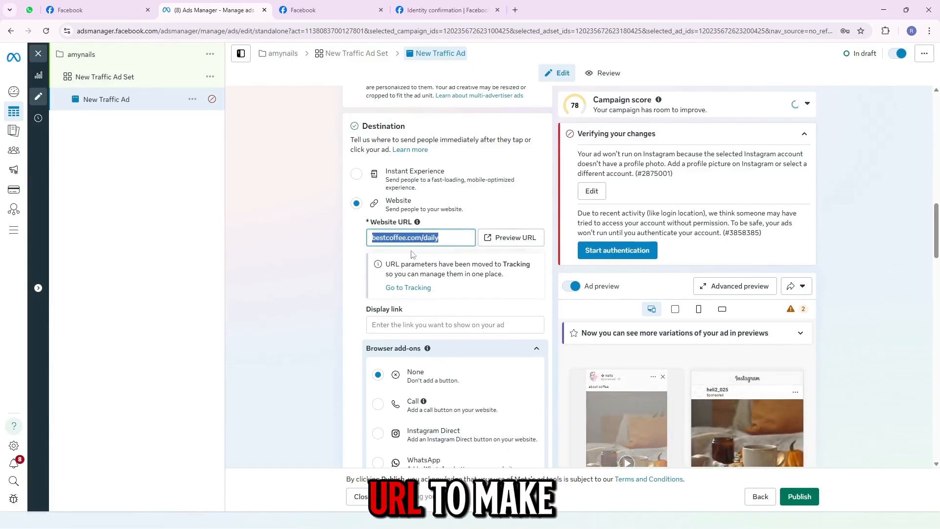
pyautogui.click(420, 322)
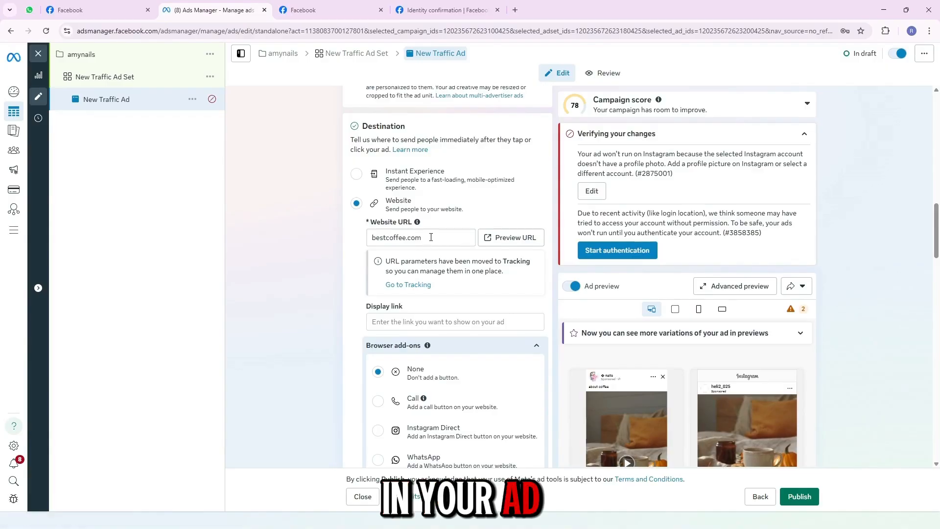
# Set the Website URL to bestcoffee.com/daily, copy it to the display link, and shorten the display link to bestcoffee.com.
pyautogui.write('/')
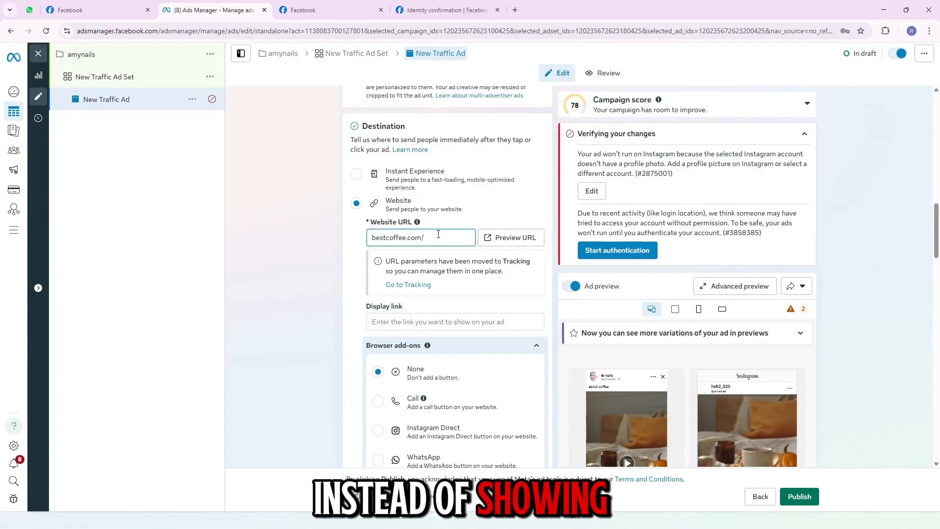
pyautogui.write('daily')
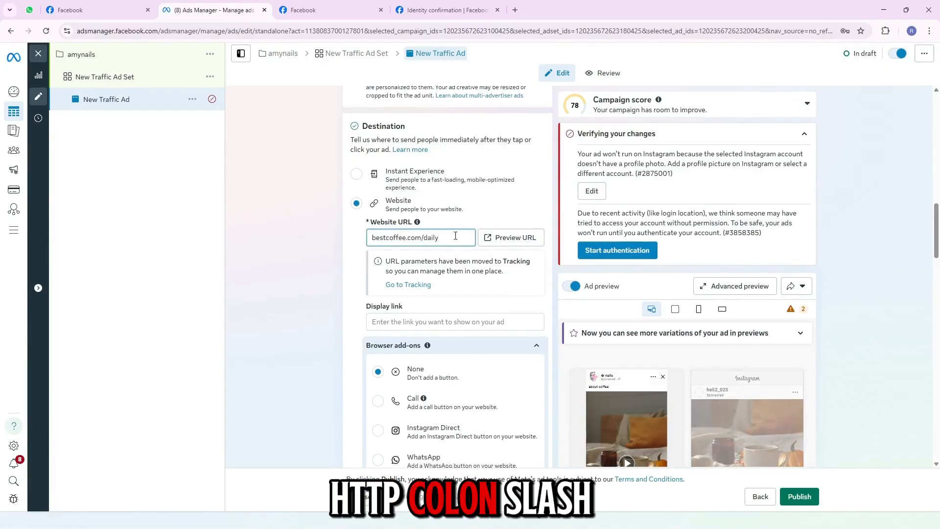
pyautogui.moveTo(443, 239); pyautogui.dragTo(357, 241)
pyautogui.click(457, 237)
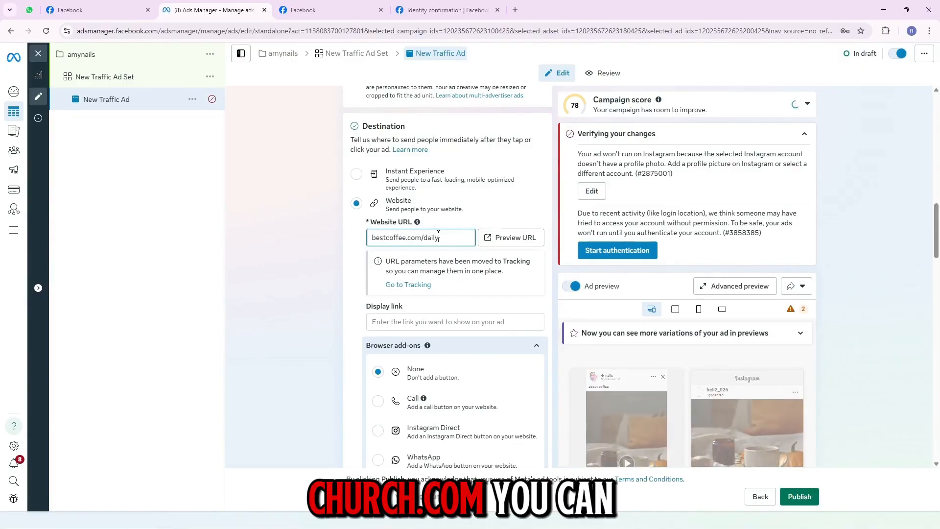
pyautogui.moveTo(457, 238); pyautogui.dragTo(356, 240)
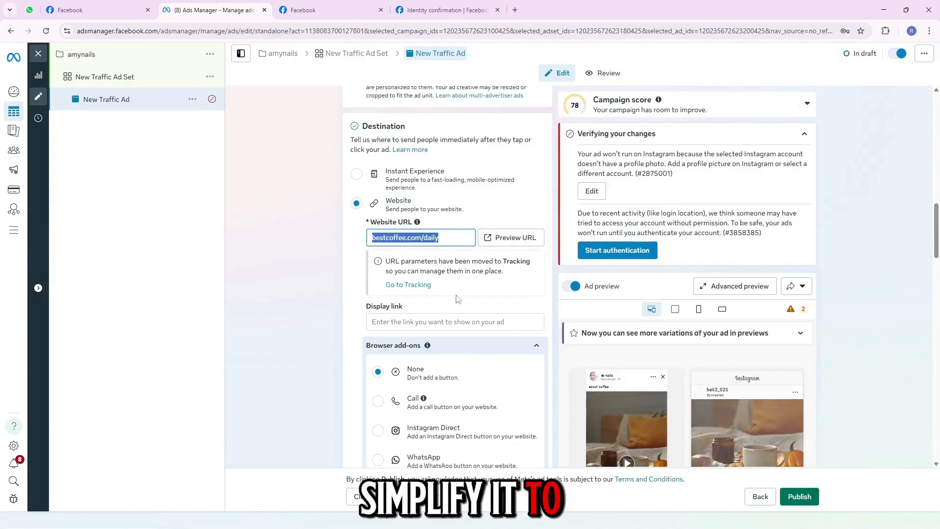
pyautogui.click(419, 322)
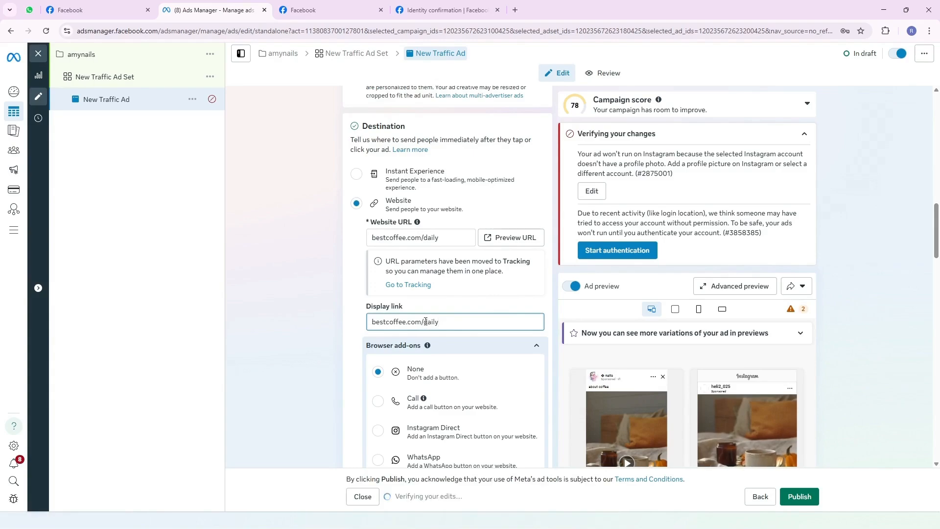
pyautogui.moveTo(424, 323); pyautogui.dragTo(461, 321)
pyautogui.press('BackSpace')
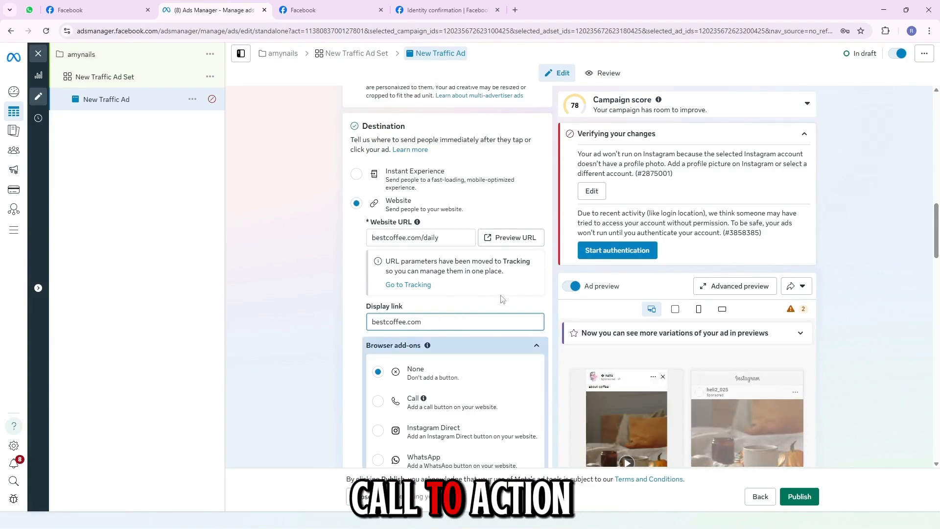
# Review the ad's text, call to action and Facebook and Instagram placement previews, continuing through the Tracking section.
pyautogui.scroll(-15, 499, 298)
pyautogui.scroll(-6, 712, 370)
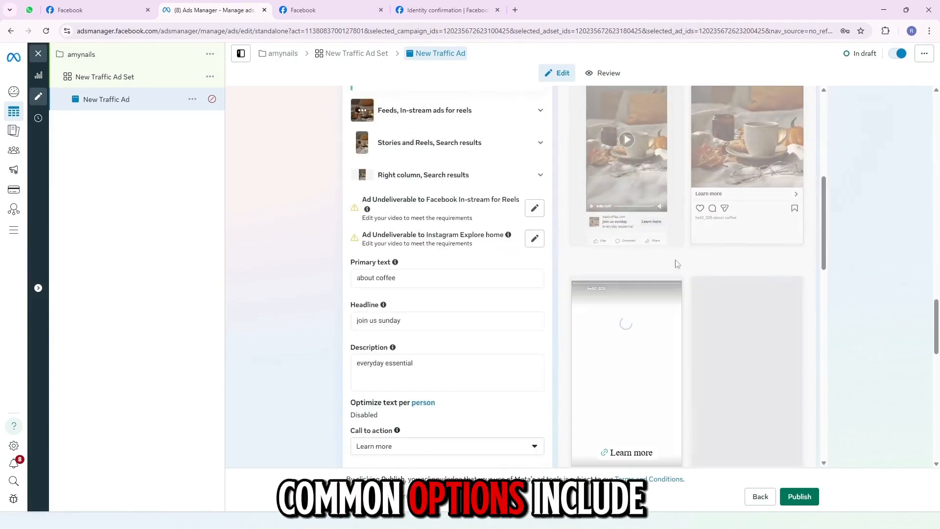
pyautogui.moveTo(938, 347); pyautogui.dragTo(938, 332)
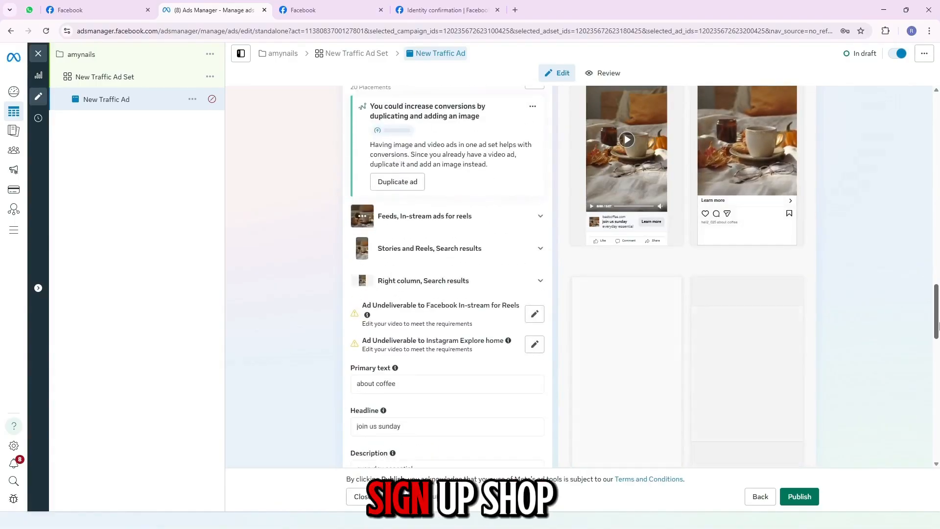
pyautogui.scroll(-7, 613, 317)
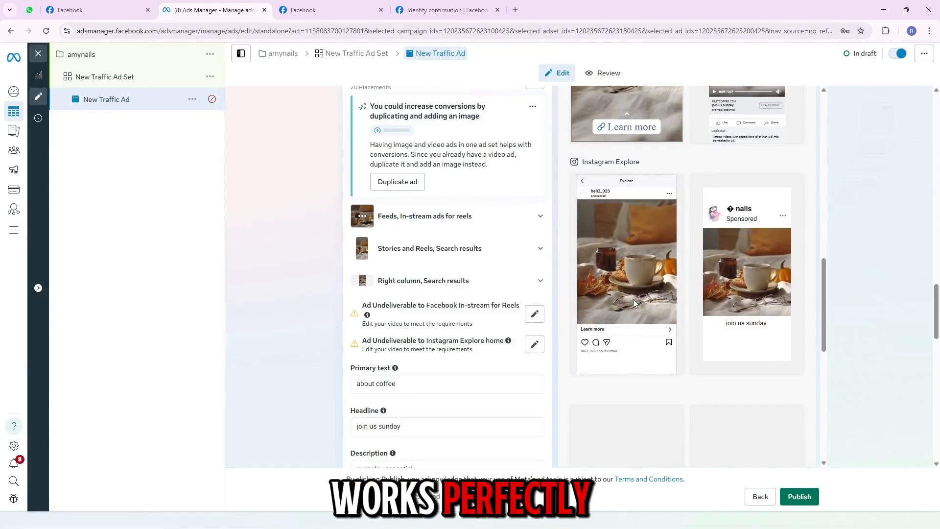
pyautogui.scroll(15, 488, 210)
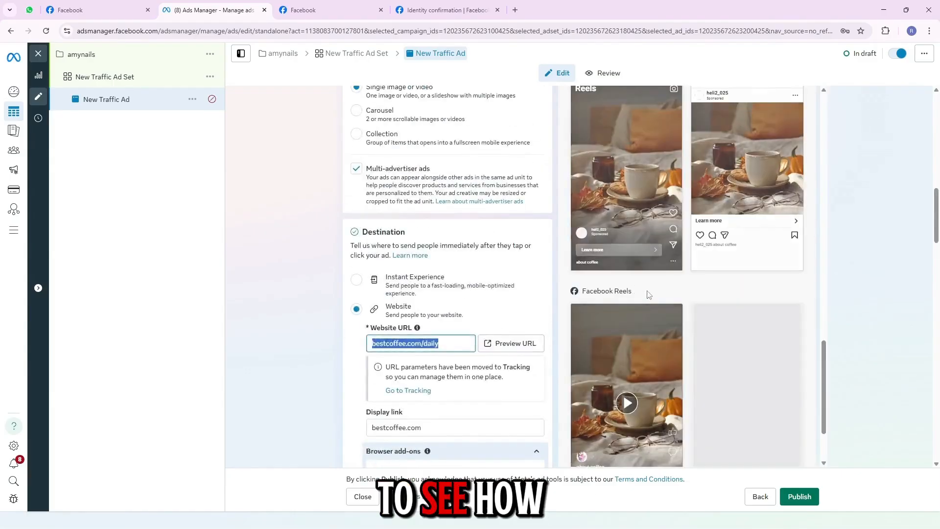
pyautogui.scroll(-10, 447, 301)
pyautogui.scroll(-15, 446, 301)
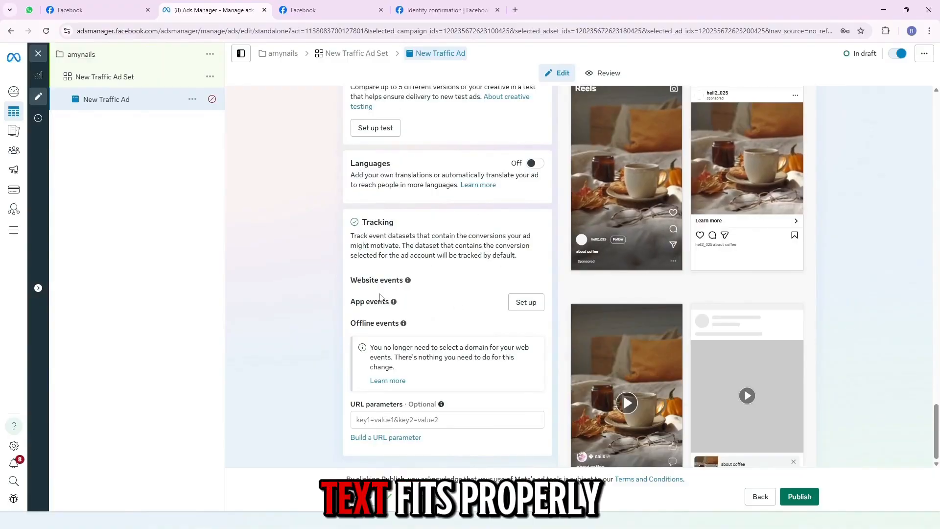
pyautogui.scroll(6, 458, 306)
pyautogui.scroll(5, 707, 303)
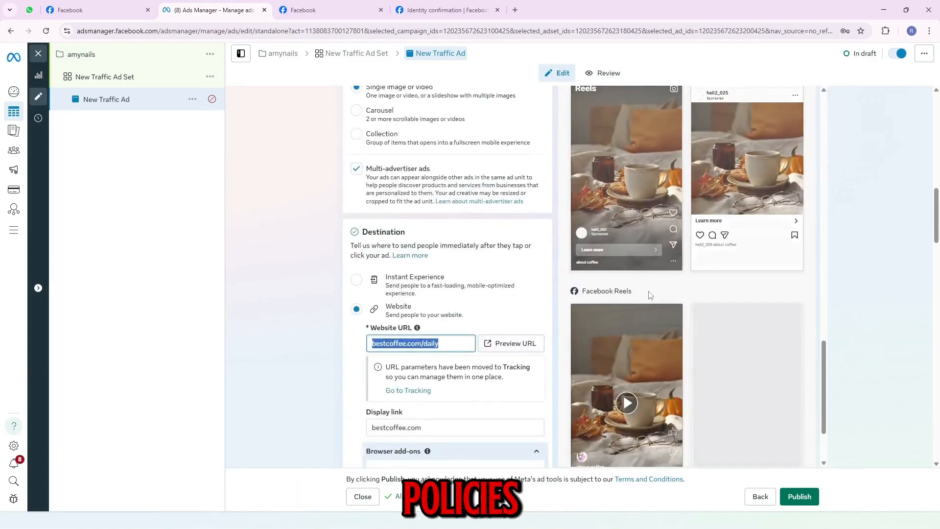
pyautogui.scroll(-15, 449, 304)
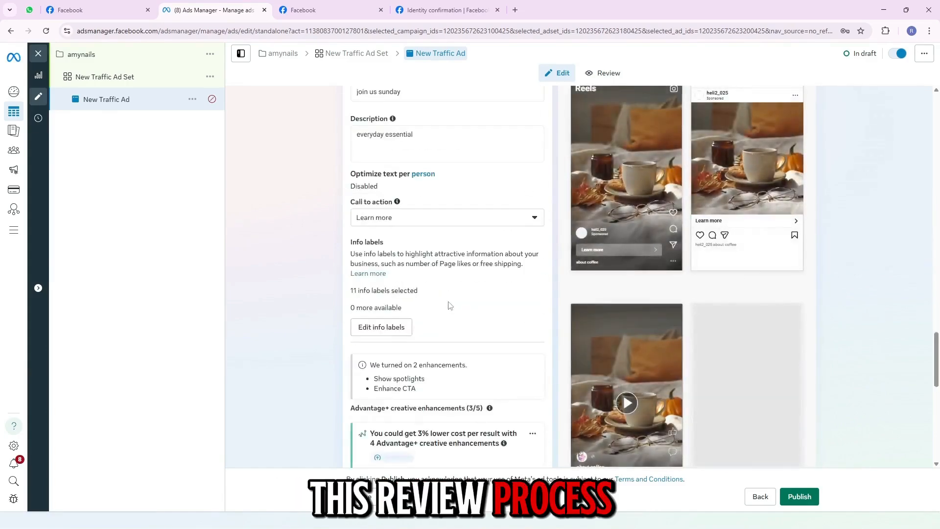
pyautogui.scroll(-10, 449, 305)
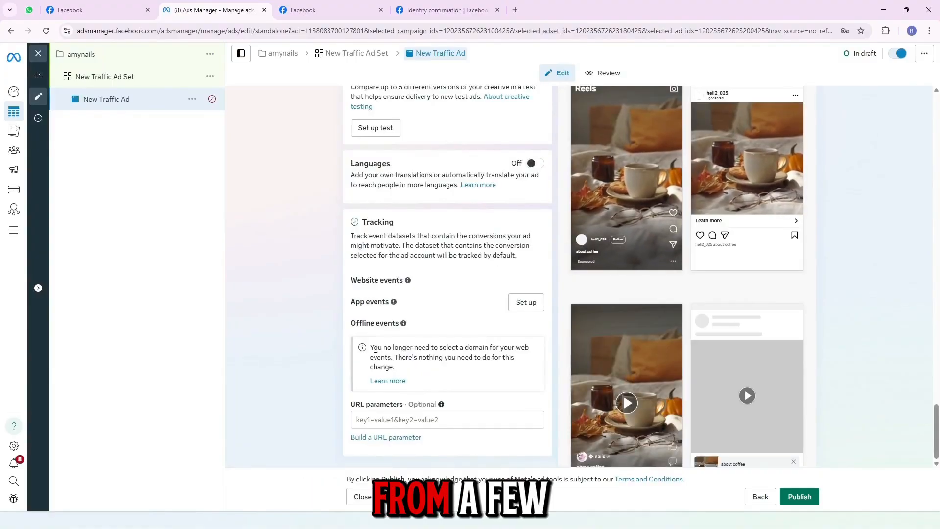
pyautogui.scroll(6, 375, 348)
pyautogui.scroll(6, 741, 291)
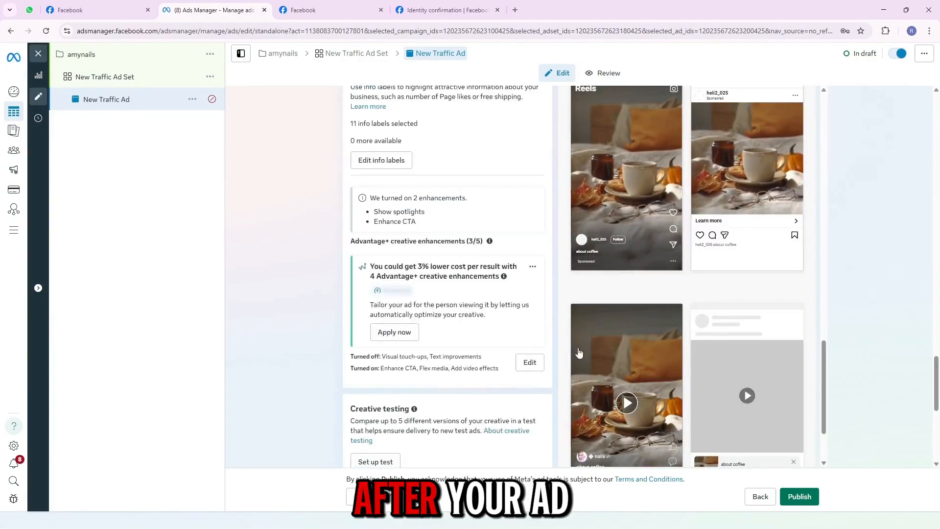
pyautogui.scroll(6, 580, 353)
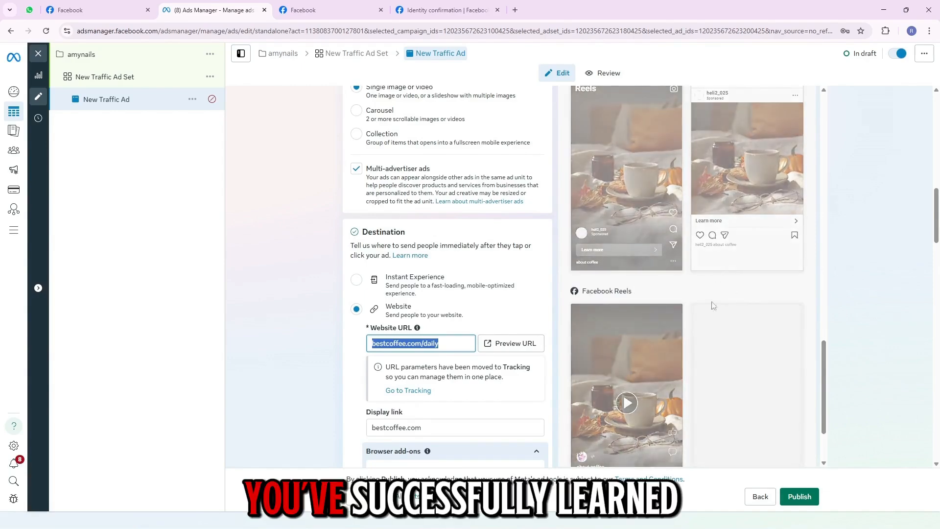
pyautogui.scroll(10, 455, 343)
pyautogui.scroll(-15, 448, 304)
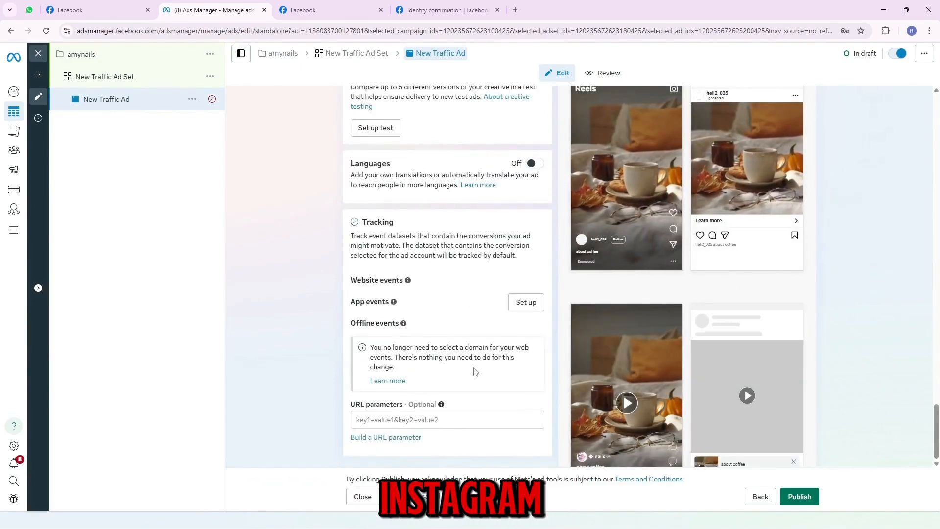
pyautogui.scroll(5, 455, 303)
pyautogui.scroll(5, 678, 281)
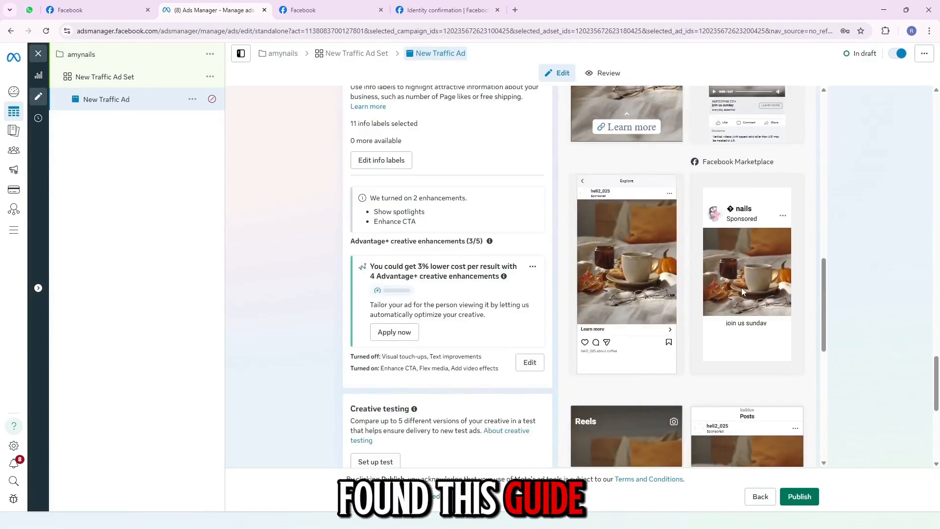